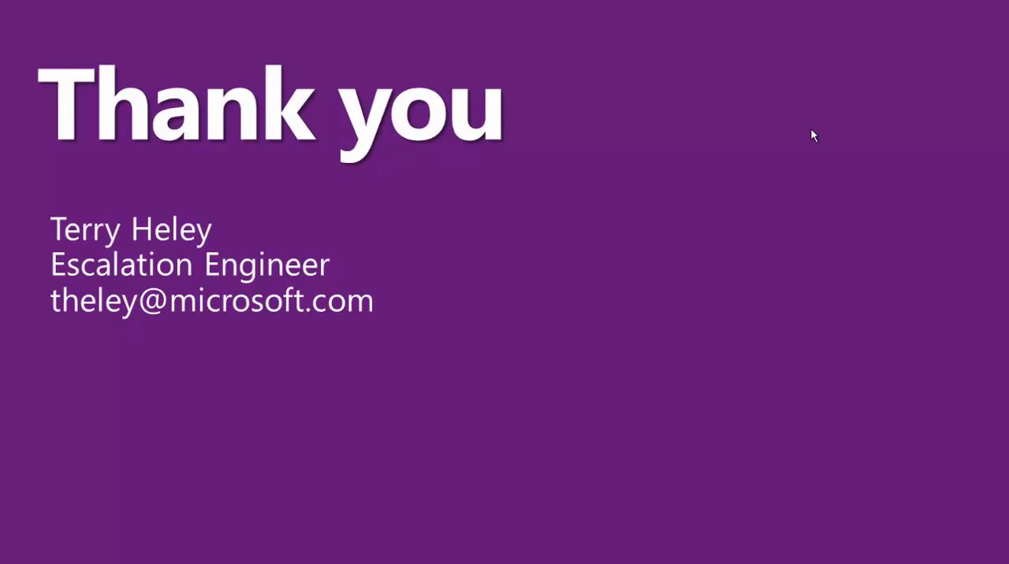
# Switch from the slideshow to the theley430 remote desktop session and bring up the employee user's Microsoft Dynamics GP home page
pyautogui.press('super')
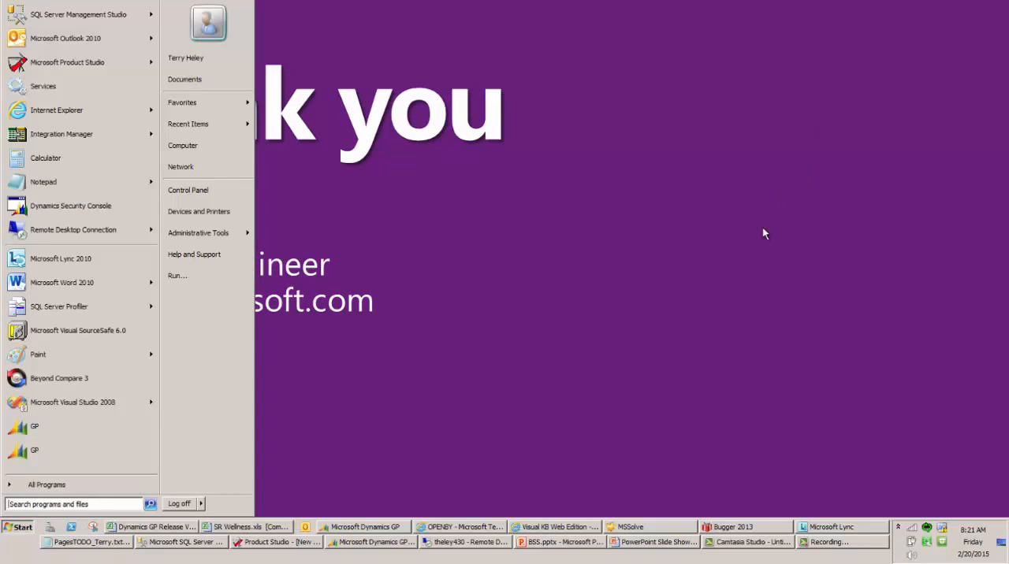
pyautogui.click(467, 542)
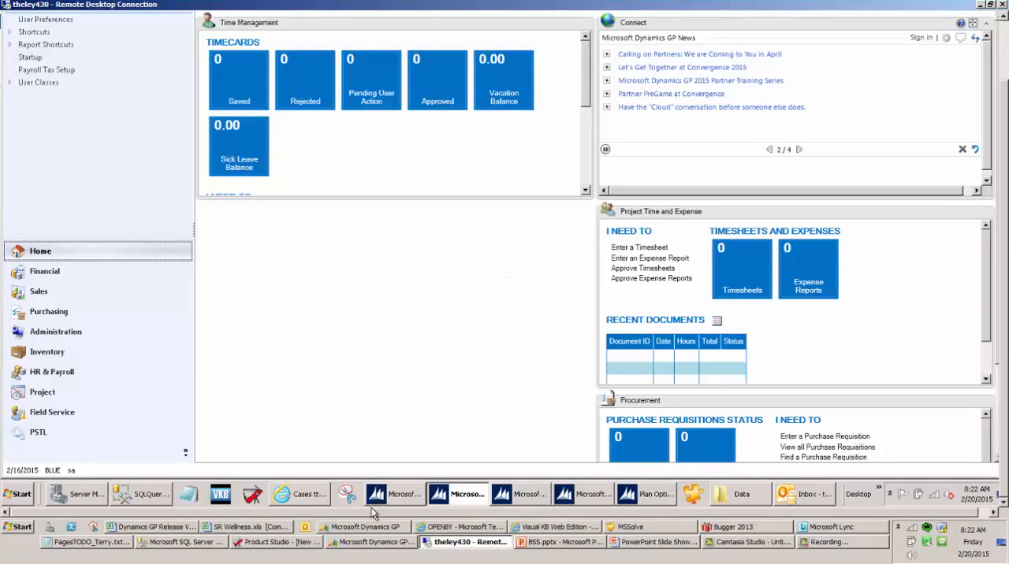
pyautogui.click(394, 495)
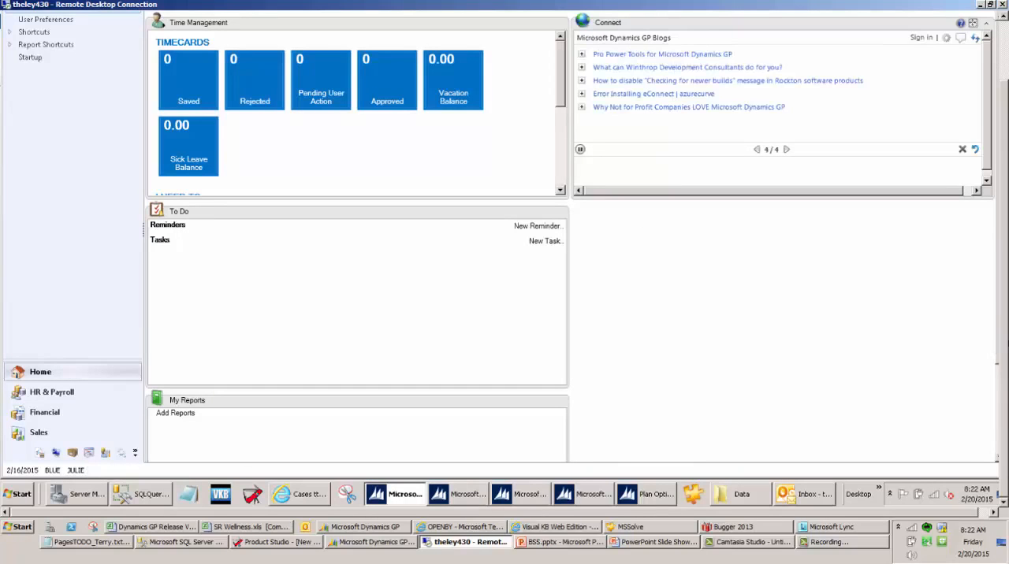
pyautogui.moveTo(1004, 323); pyautogui.dragTo(999, 262)
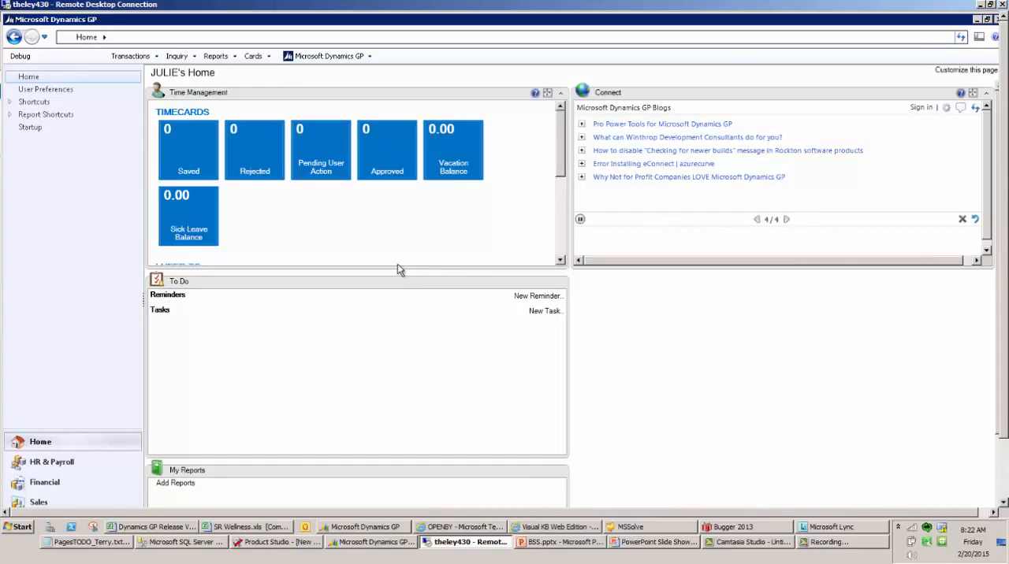
# Examine the employee self-service tasks in the Time Management area and the Self Service entries among the Cards
pyautogui.click(254, 57)
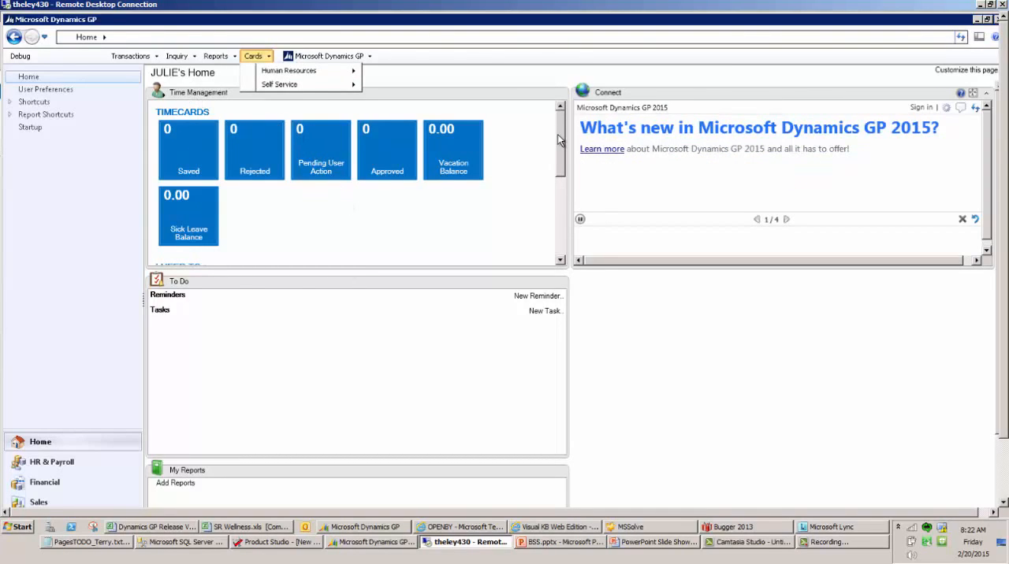
pyautogui.moveTo(557, 135); pyautogui.dragTo(562, 176)
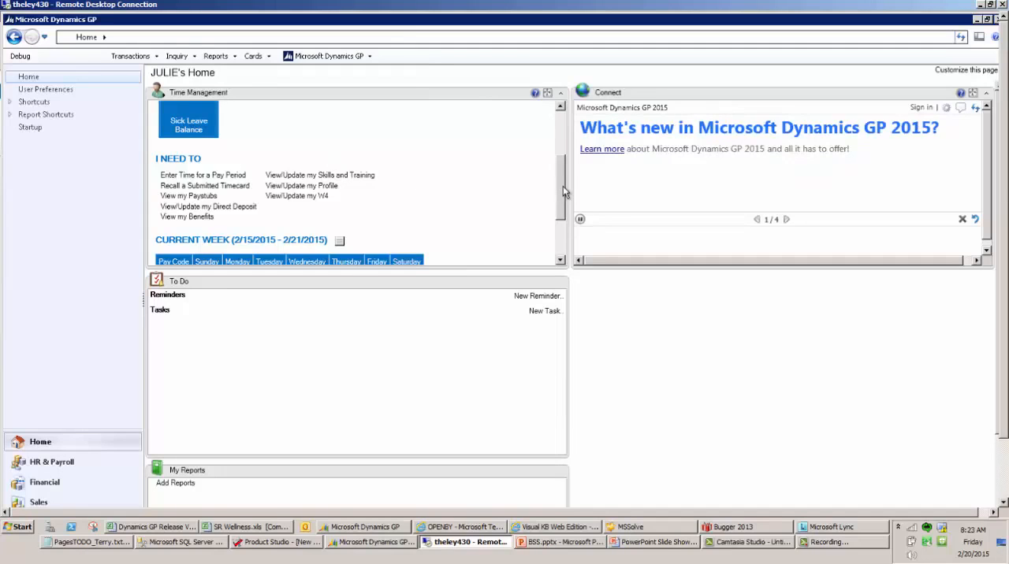
pyautogui.moveTo(566, 194); pyautogui.dragTo(562, 137)
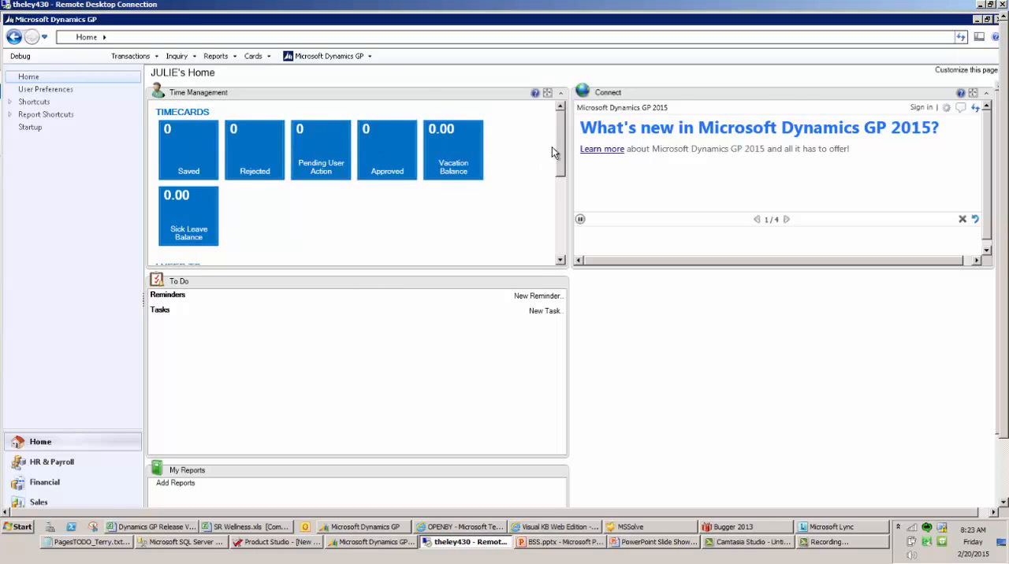
pyautogui.moveTo(564, 162); pyautogui.dragTo(520, 203)
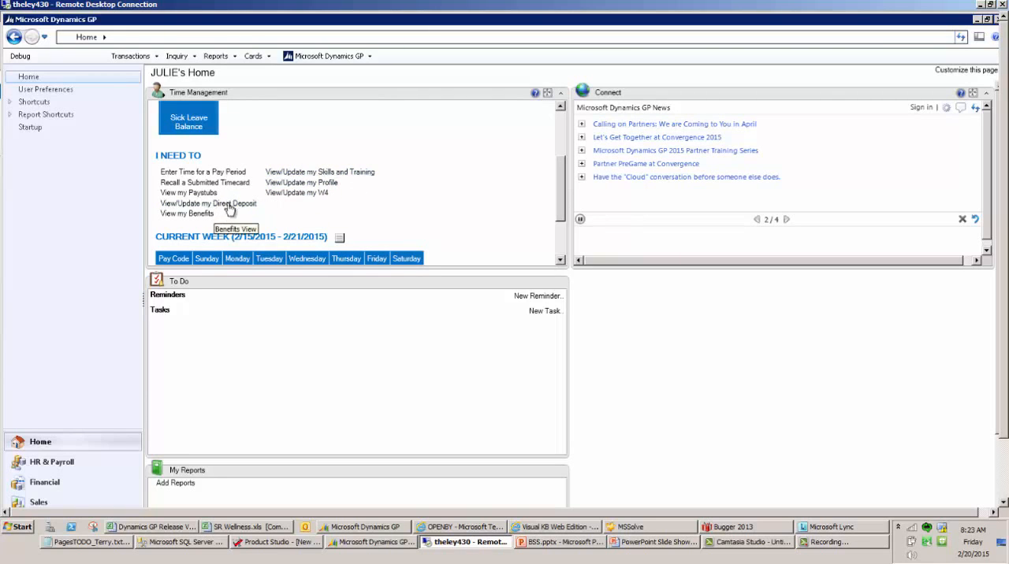
pyautogui.click(253, 56)
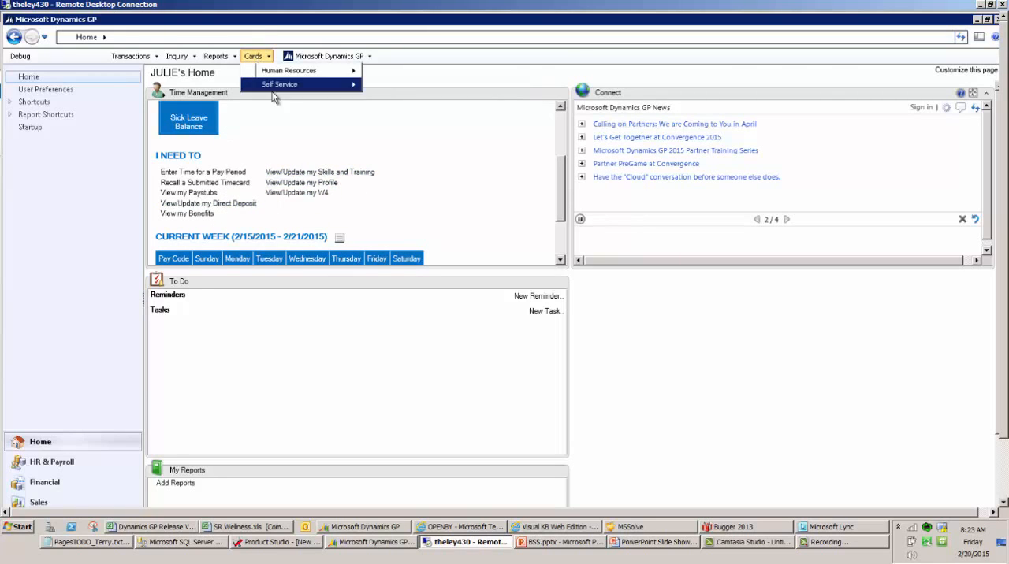
pyautogui.moveTo(273, 87)
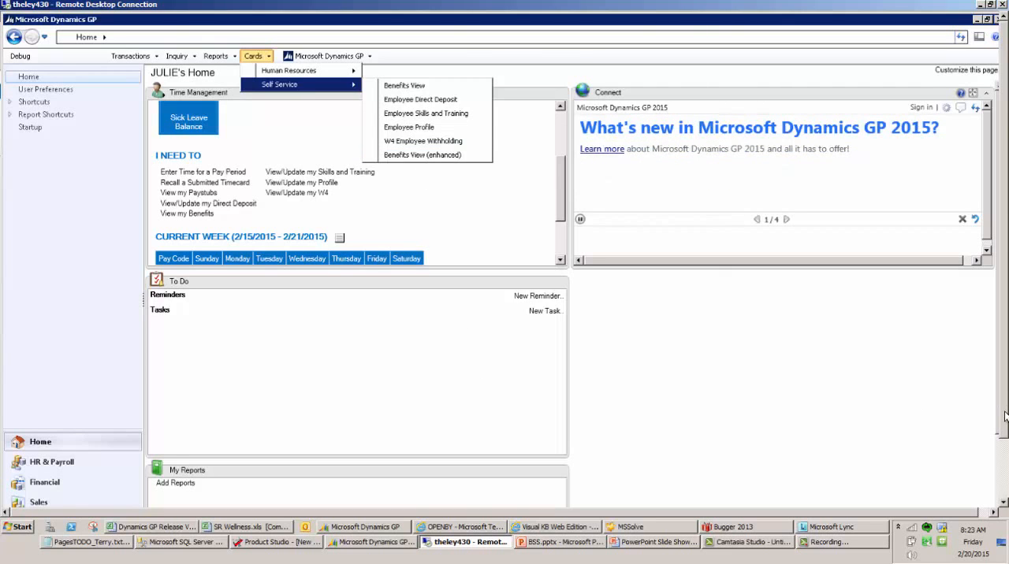
# Switch to the sa user's Dynamics GP window and expand Benefits and Deductions in the Human Resources setup of HR & Payroll
pyautogui.moveTo(1004, 412); pyautogui.dragTo(1004, 474)
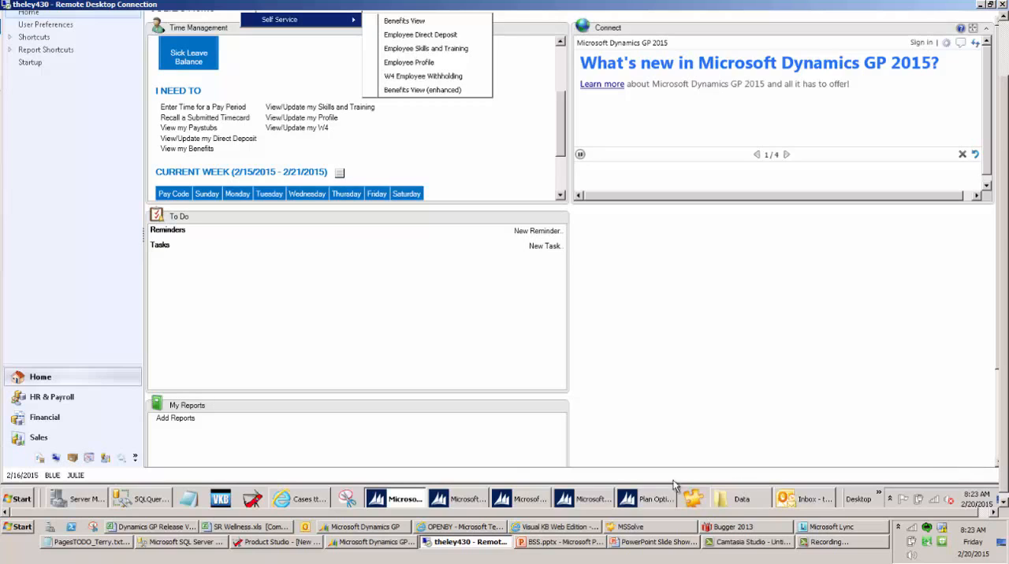
pyautogui.click(470, 498)
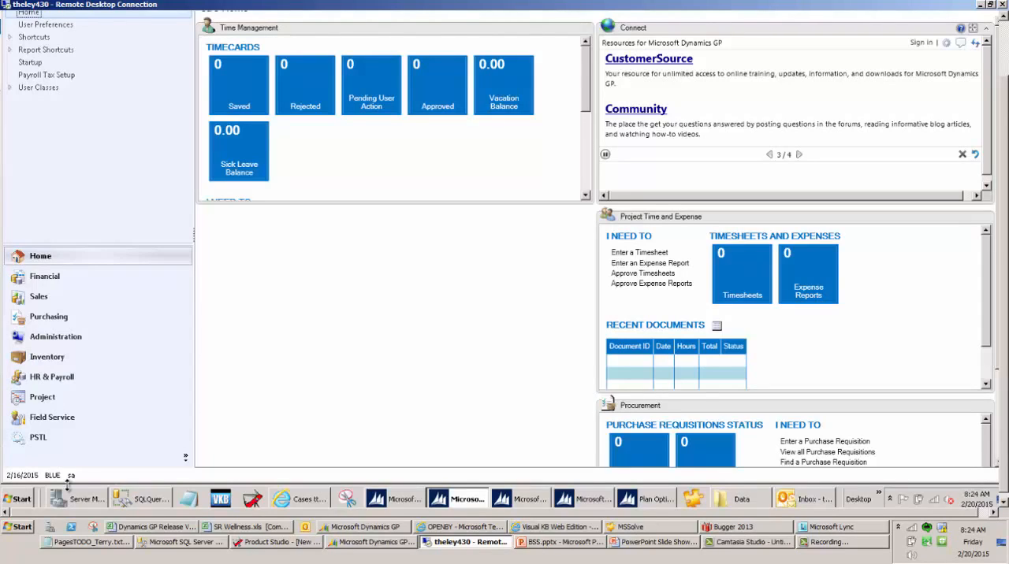
pyautogui.click(53, 380)
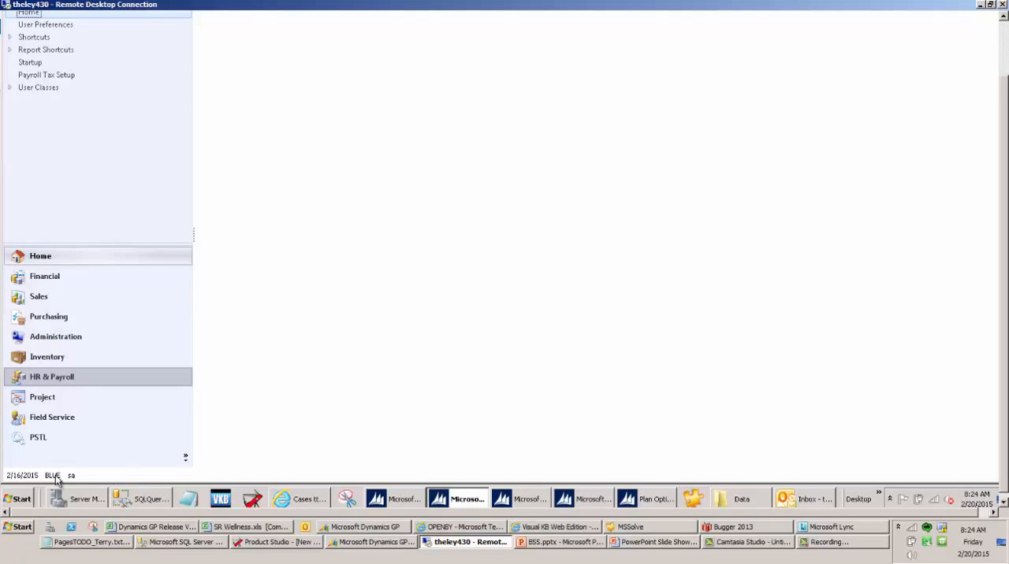
pyautogui.click(54, 386)
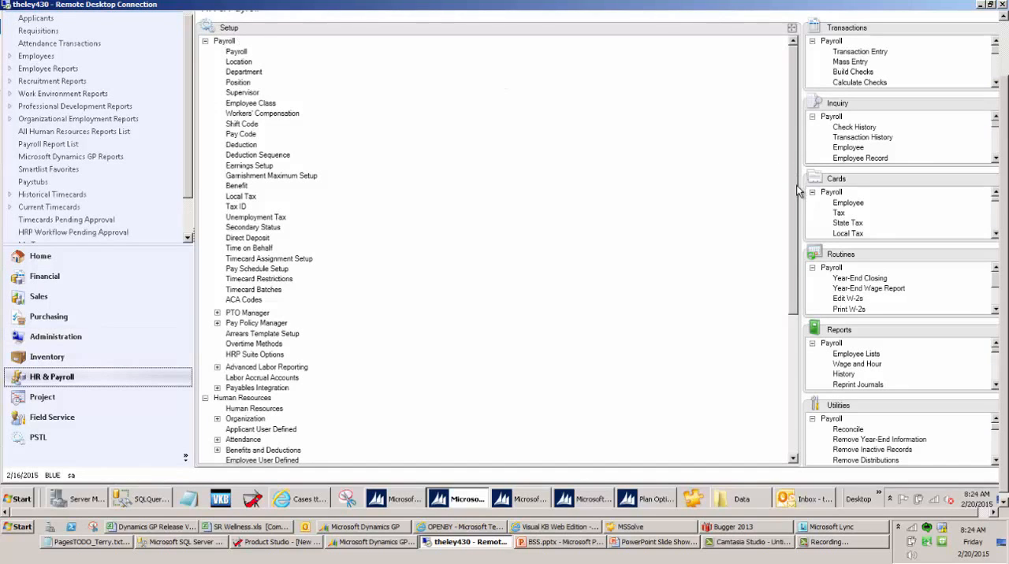
pyautogui.moveTo(796, 186); pyautogui.dragTo(800, 341)
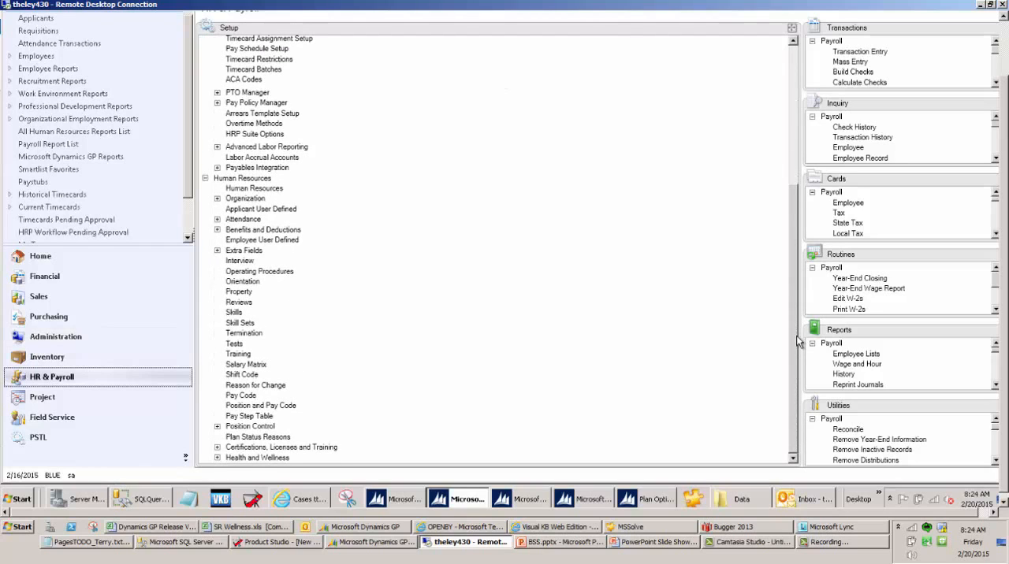
pyautogui.click(218, 229)
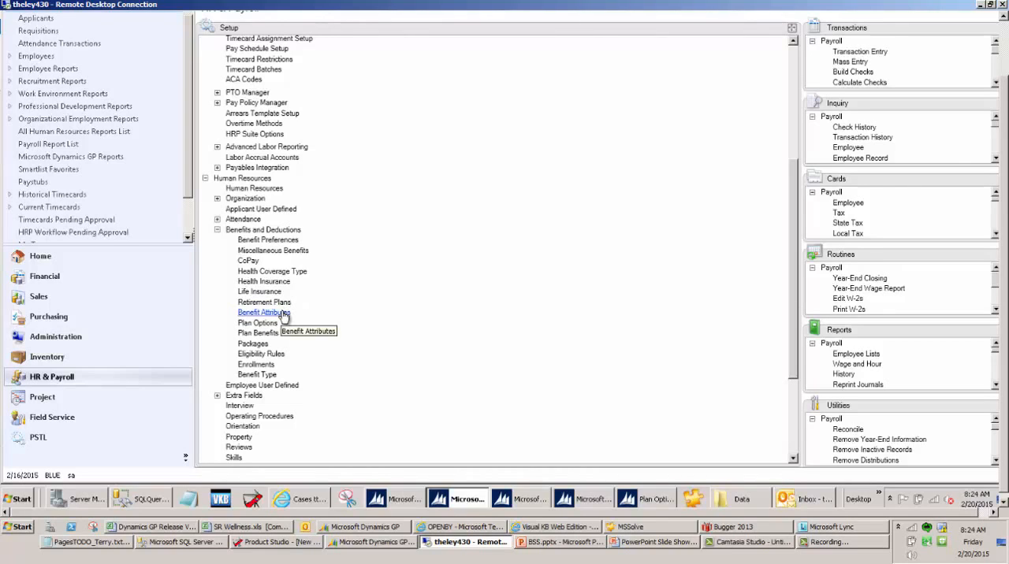
# Look up the STAY FIT attribute in Benefit Attribute Setup, review its record, and clear the form
pyautogui.click(282, 314)
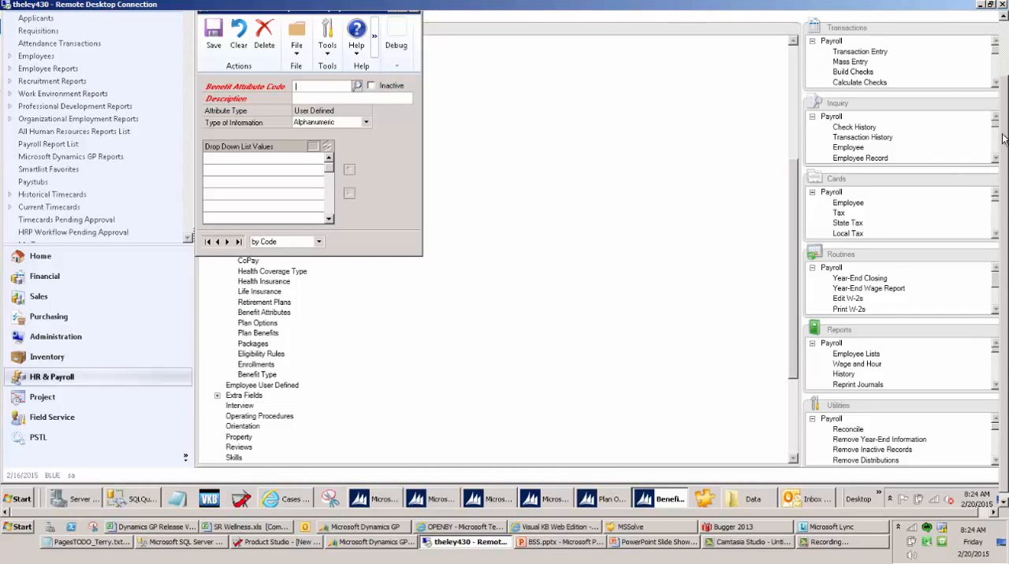
pyautogui.moveTo(1004, 160); pyautogui.dragTo(1004, 139)
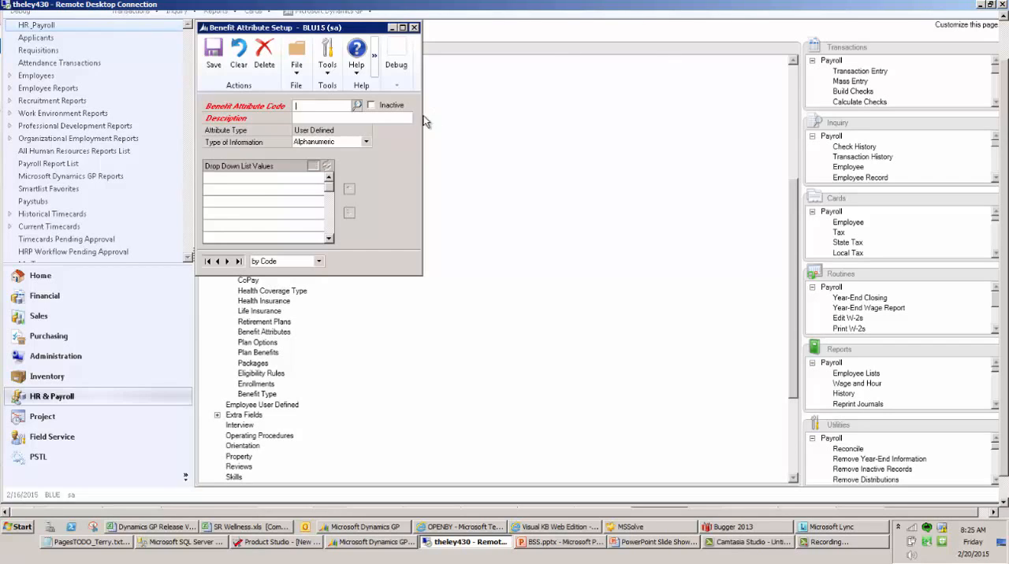
pyautogui.click(356, 105)
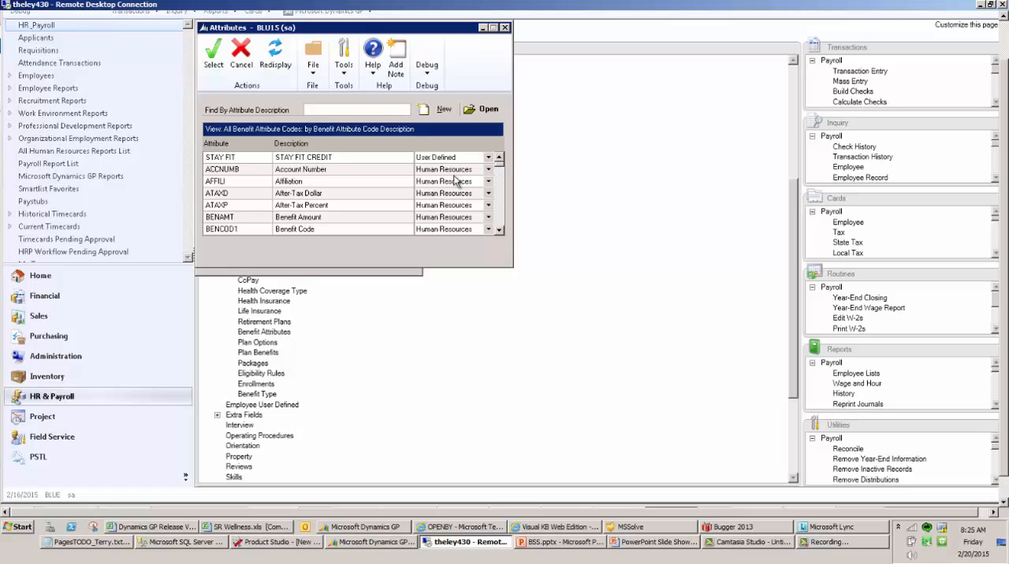
pyautogui.click(307, 195)
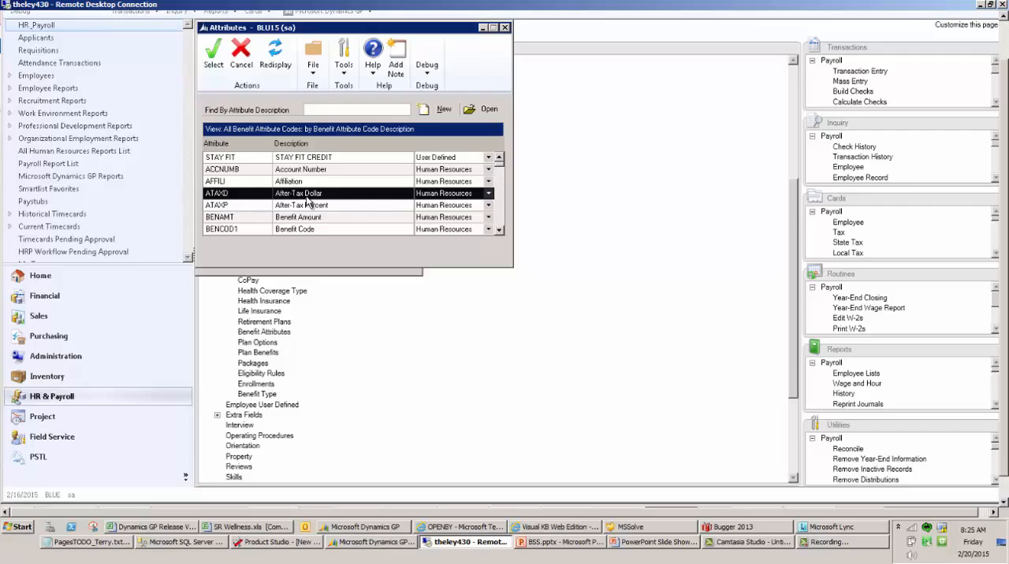
pyautogui.click(318, 159)
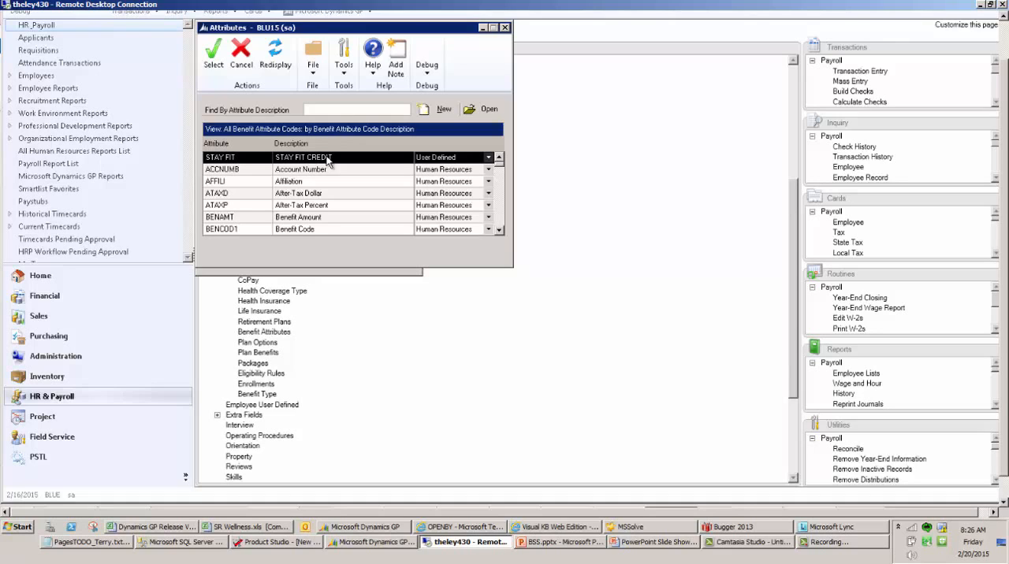
pyautogui.doubleClick(328, 158)
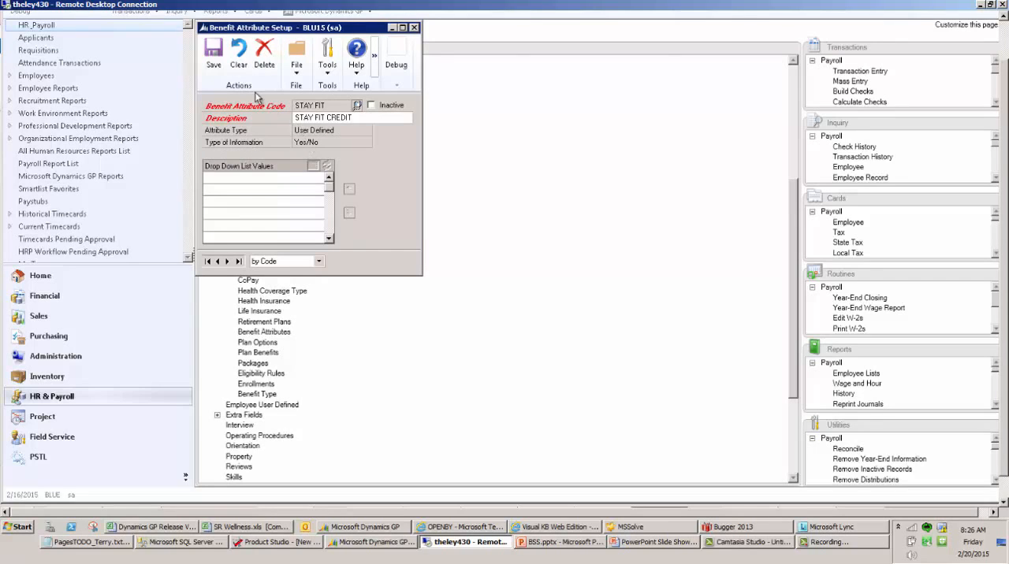
pyautogui.click(238, 54)
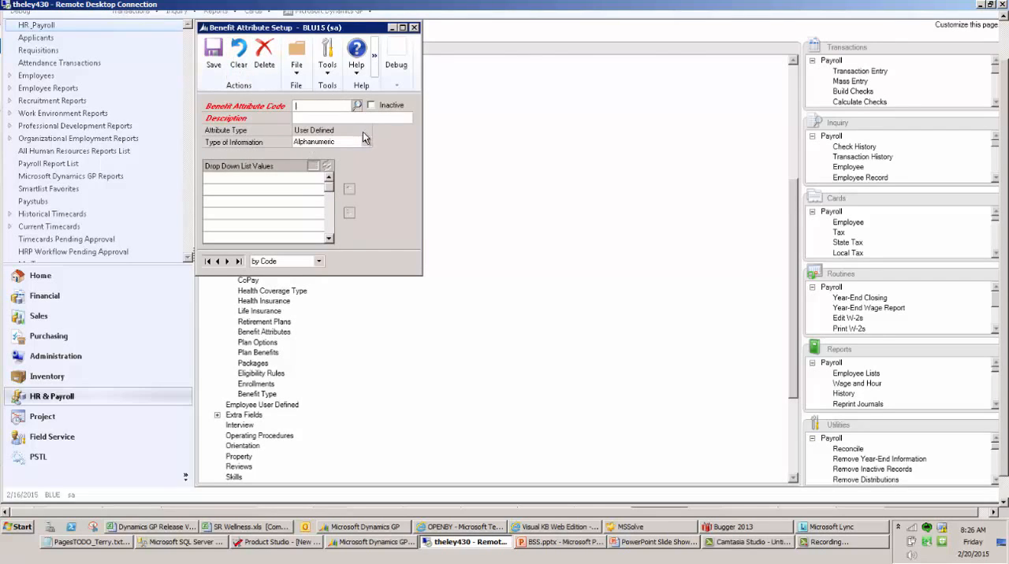
# Review the available Type of Information choices for a benefit attribute, then close Benefit Attribute Setup
pyautogui.click(365, 142)
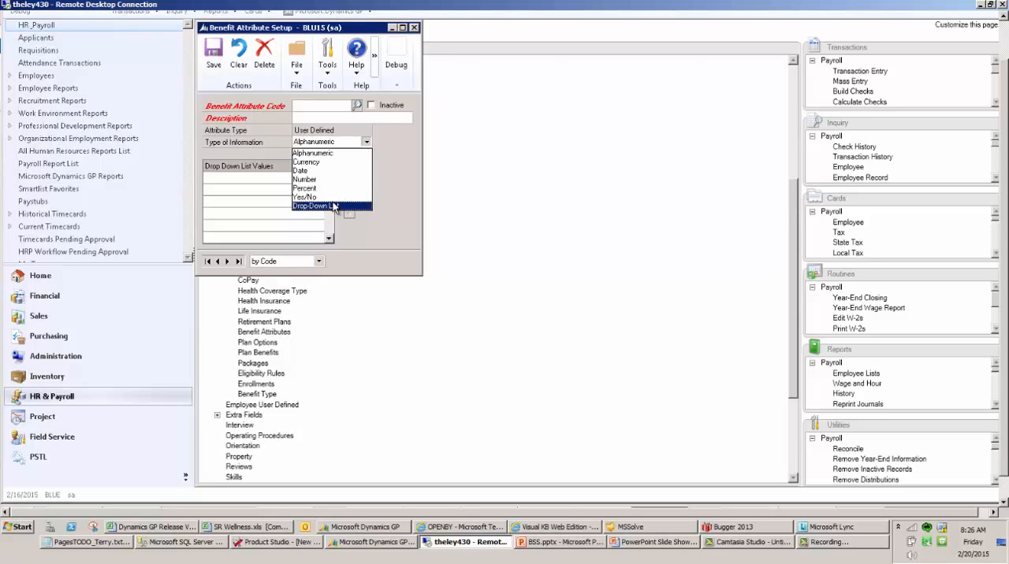
pyautogui.click(339, 29)
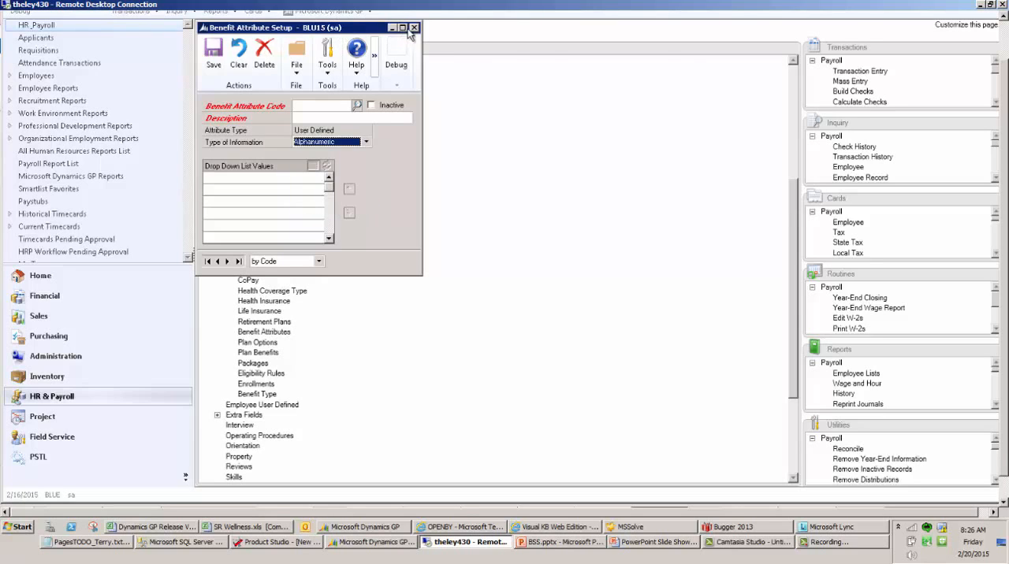
pyautogui.click(413, 29)
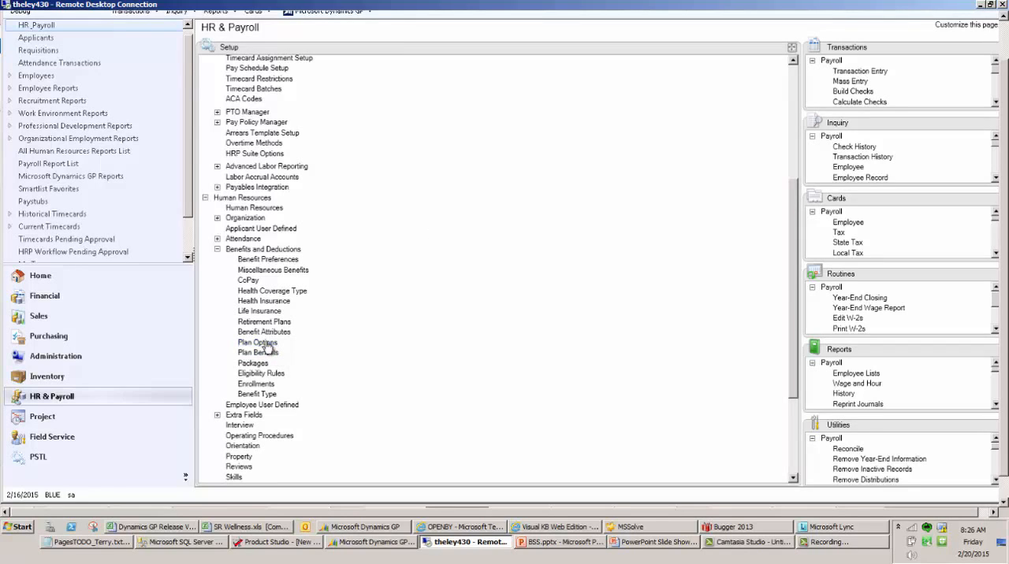
# Browse the existing plan option codes from Plan Options Setup, including WF - B and SINGLE, and close both windows
pyautogui.click(262, 343)
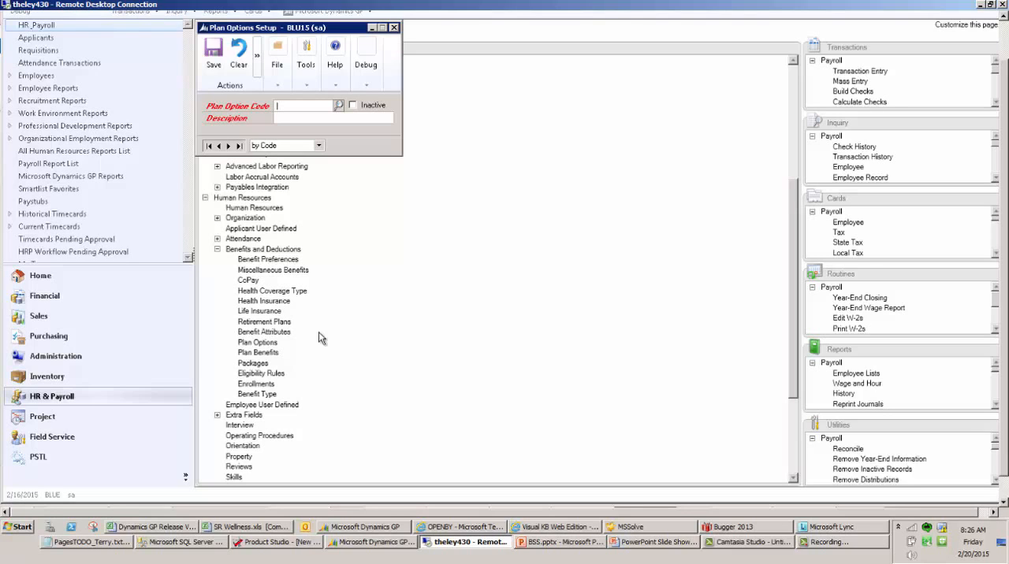
pyautogui.click(338, 104)
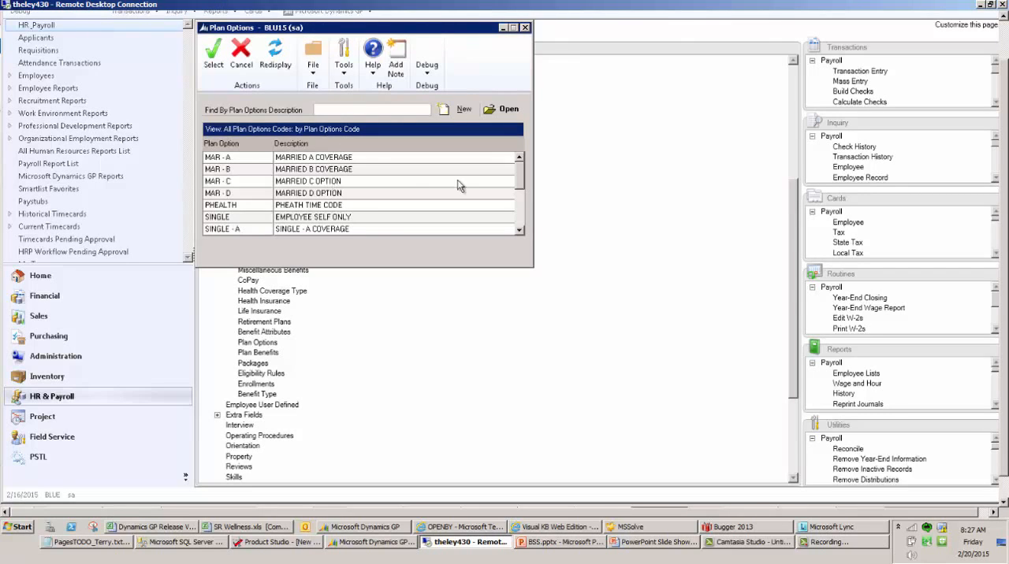
pyautogui.moveTo(522, 184); pyautogui.dragTo(524, 219)
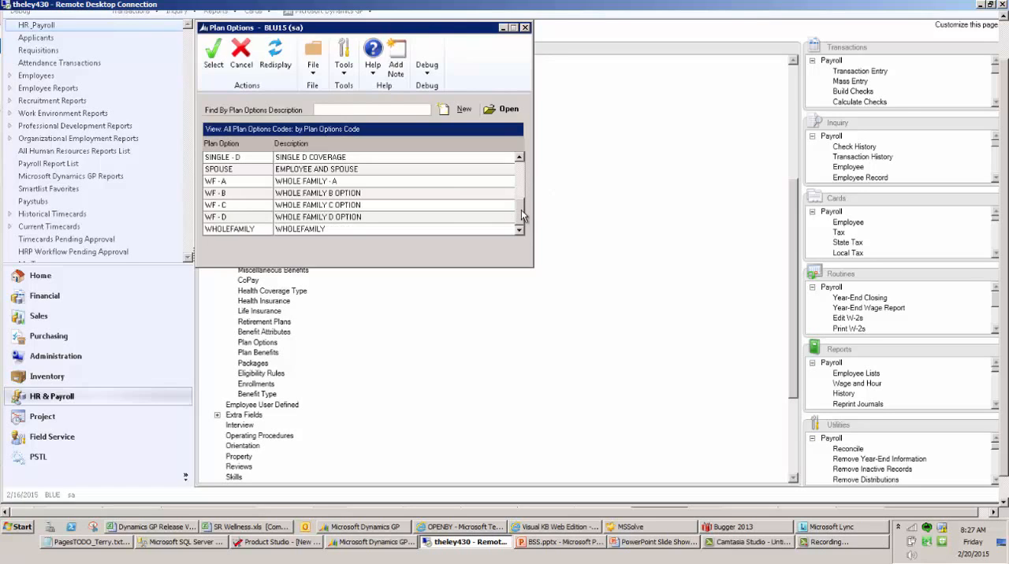
pyautogui.click(354, 195)
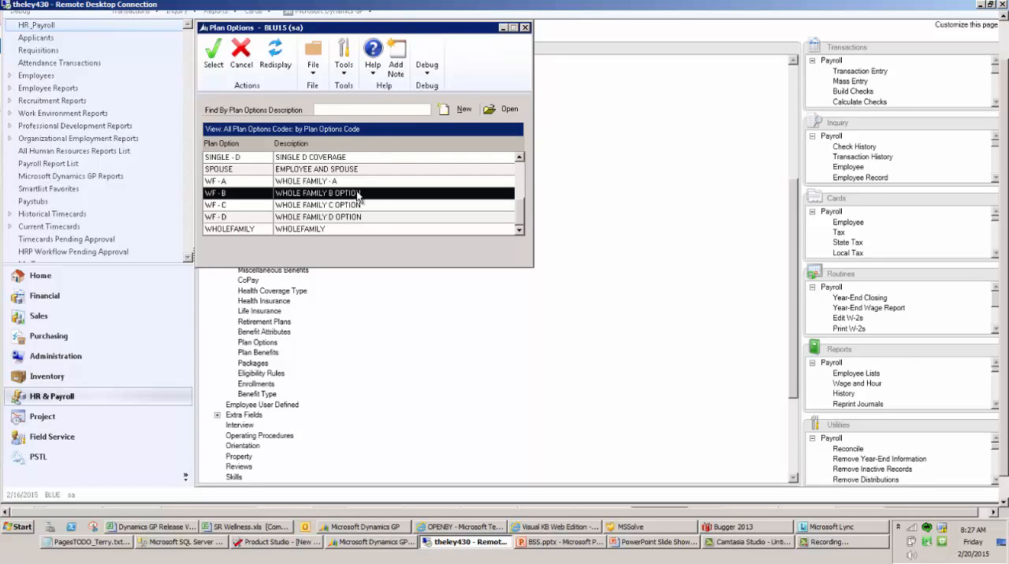
pyautogui.scroll(2, 357, 195)
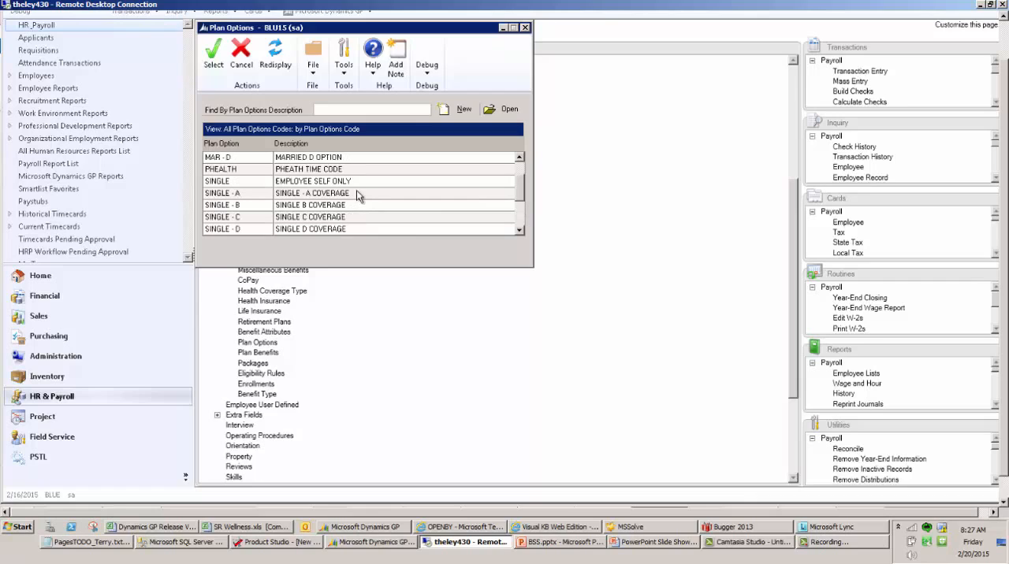
pyautogui.click(305, 183)
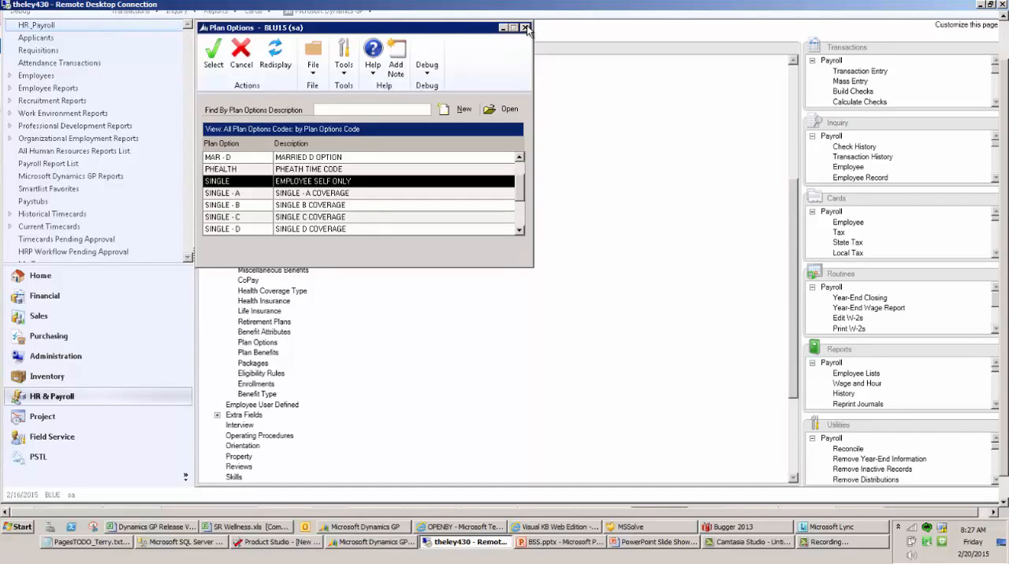
pyautogui.click(526, 28)
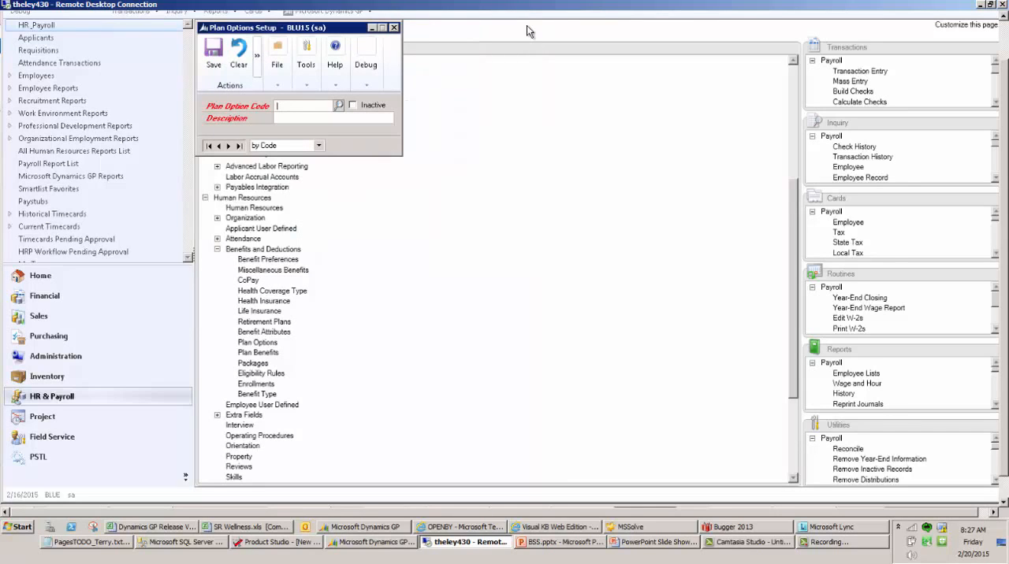
pyautogui.click(393, 27)
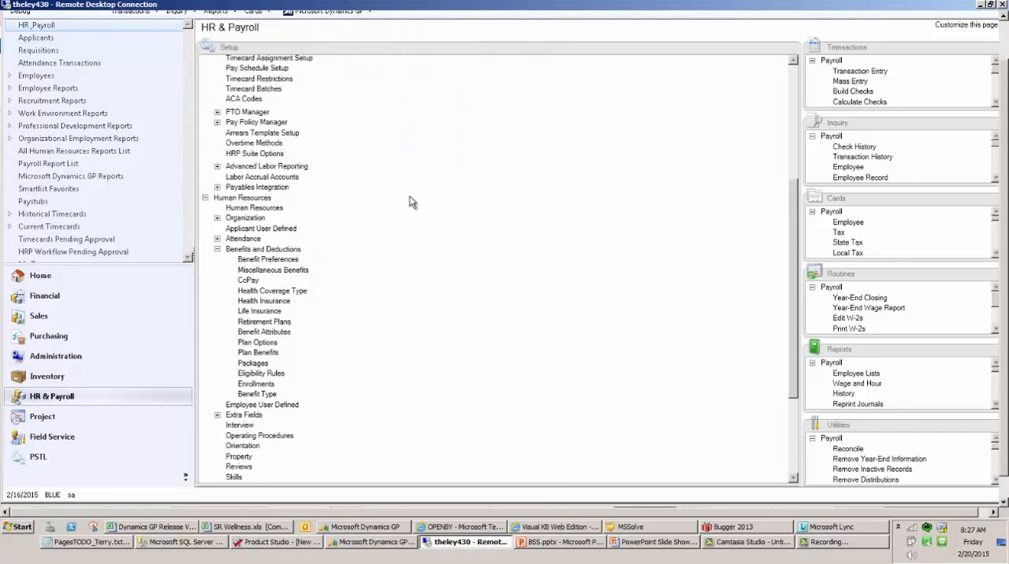
# Look up the HEALTH plan benefit in Plan Benefit Setup and review its record
pyautogui.click(263, 354)
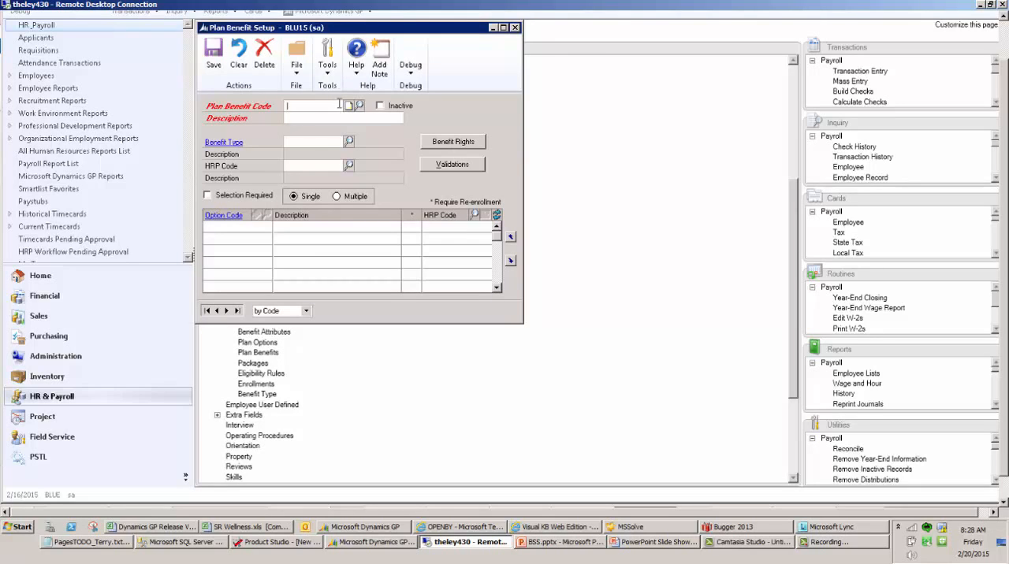
pyautogui.click(359, 105)
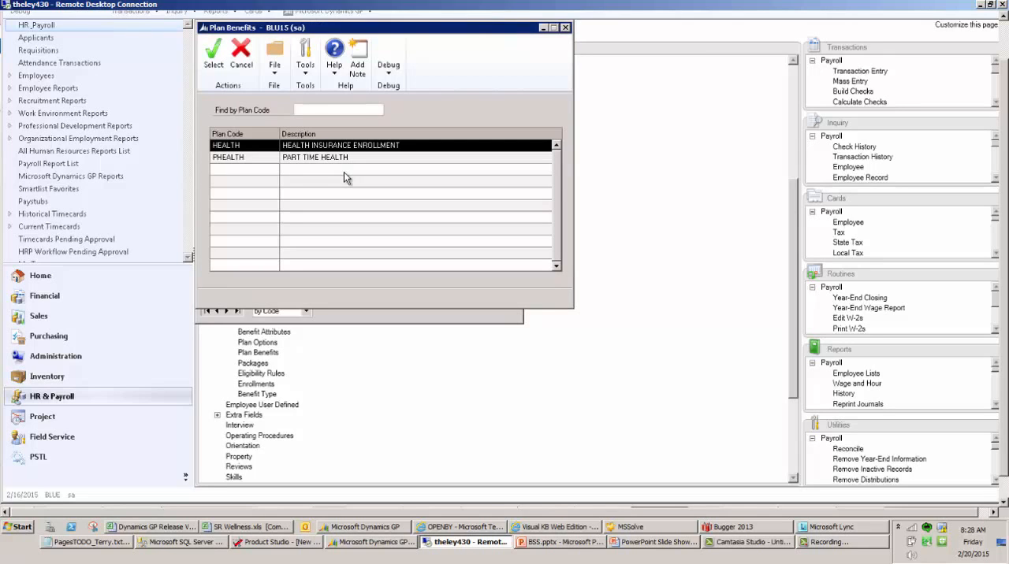
pyautogui.doubleClick(234, 150)
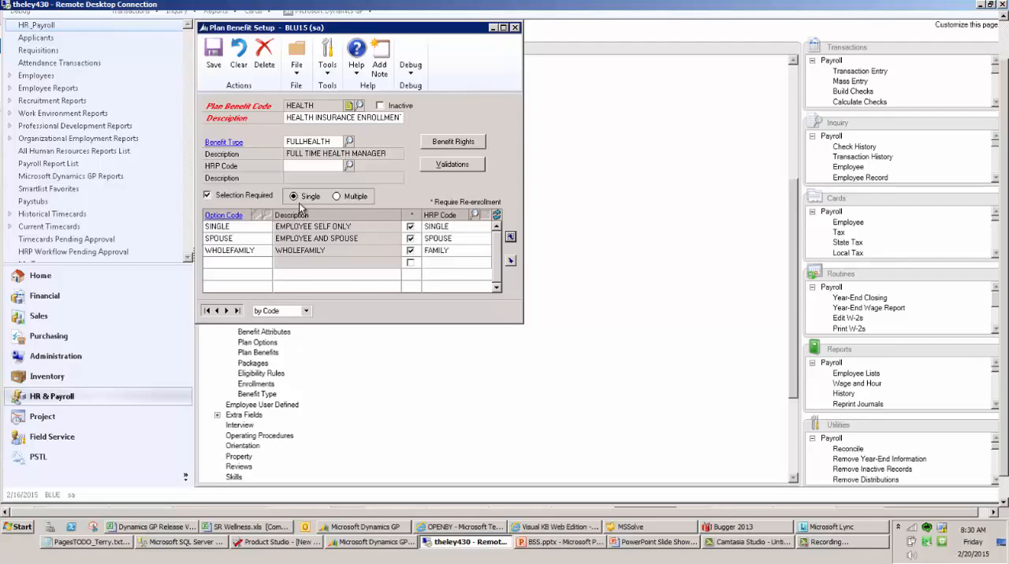
# Review the note on the HEALTH plan benefit code and its file attachments, and close both windows
pyautogui.click(349, 106)
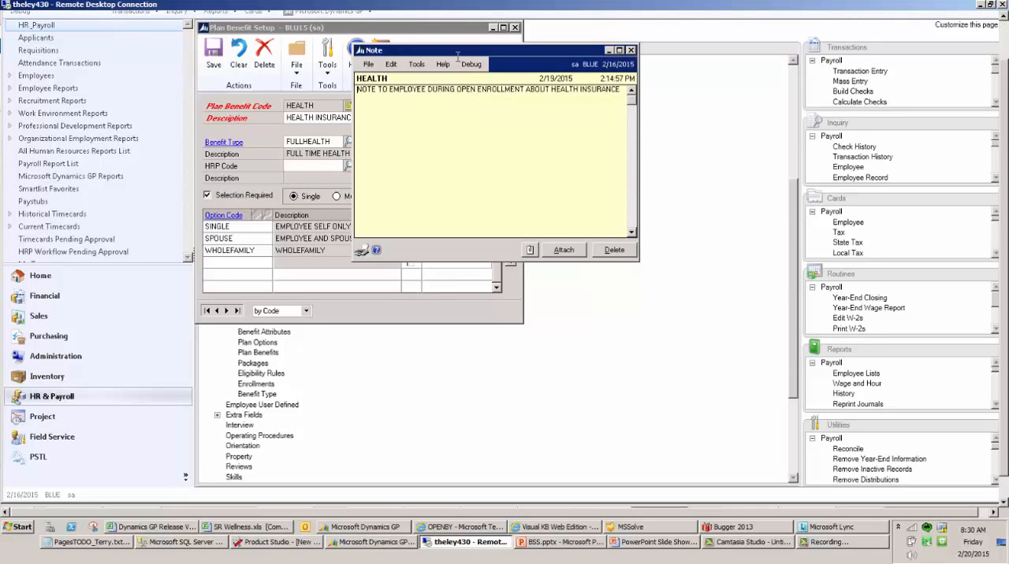
pyautogui.click(529, 252)
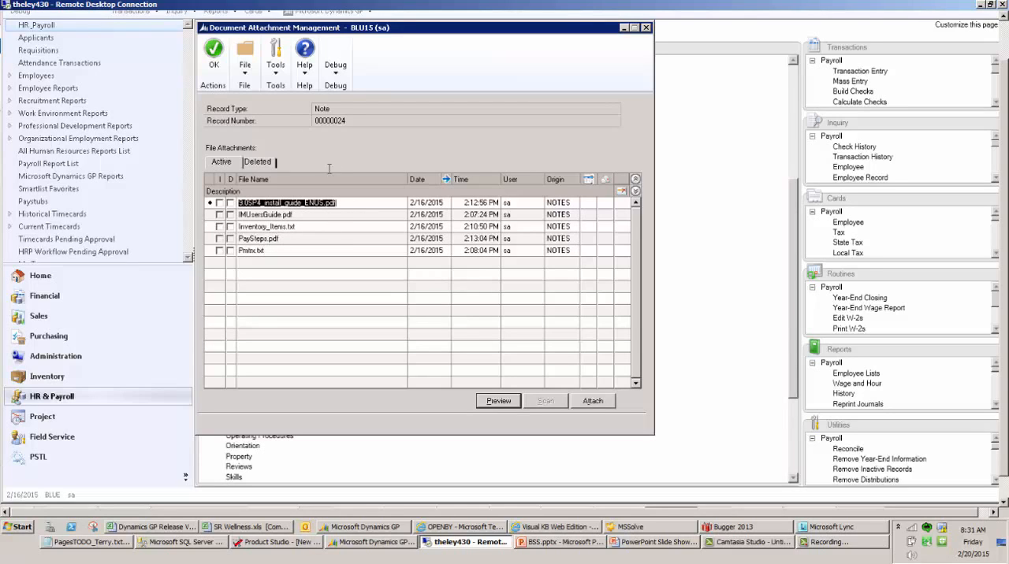
pyautogui.click(645, 28)
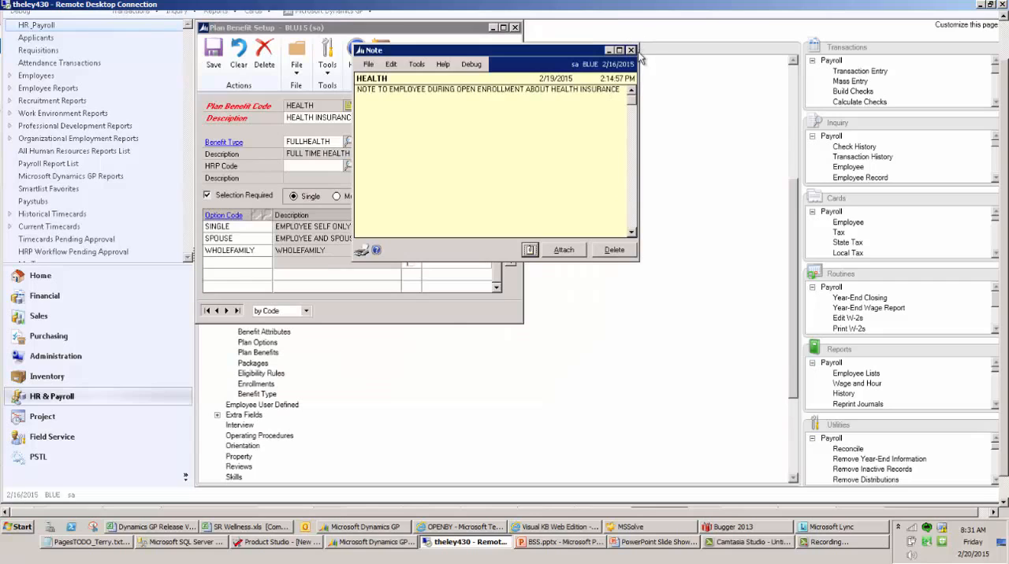
pyautogui.click(630, 49)
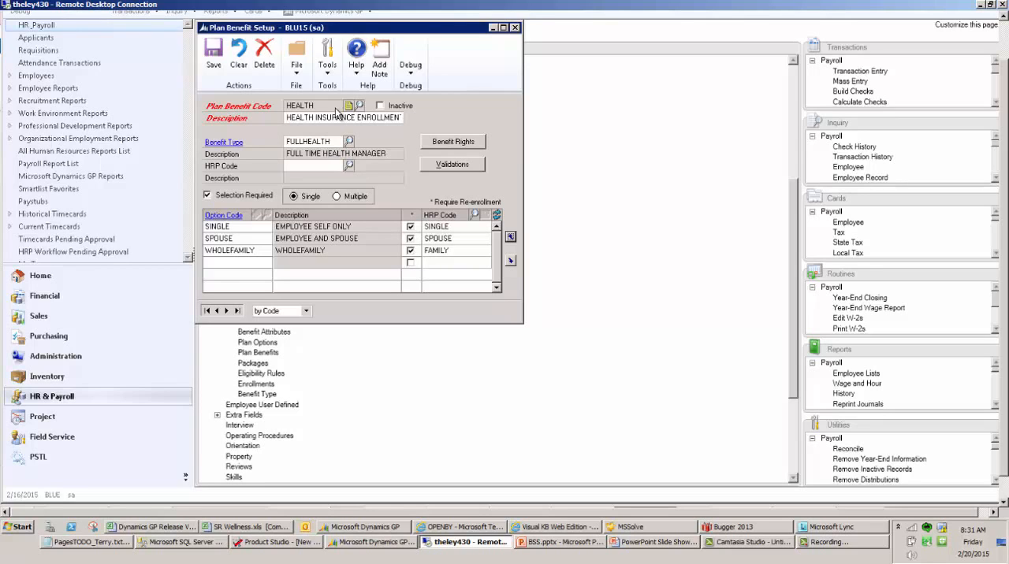
# Review the HEALTH plan's benefit rights in the HR, Payroll and User Defined views, including the HR filter choices, and close the window
pyautogui.click(457, 142)
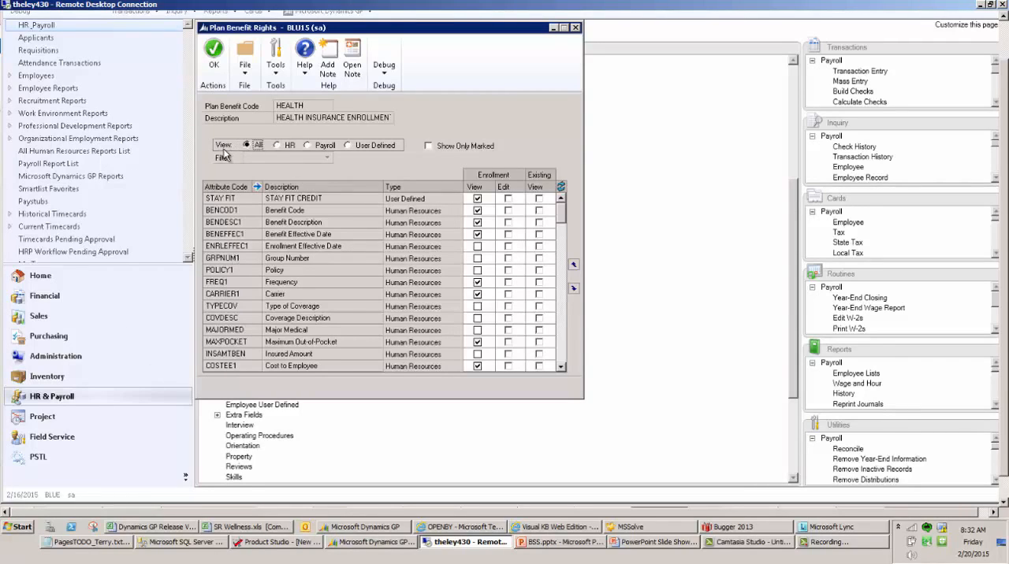
pyautogui.click(276, 146)
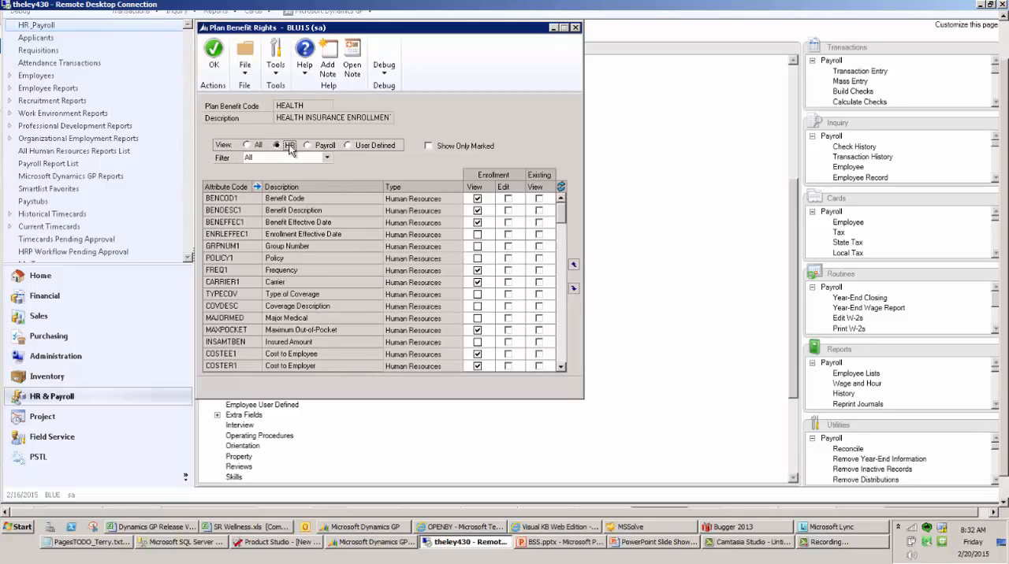
pyautogui.click(327, 156)
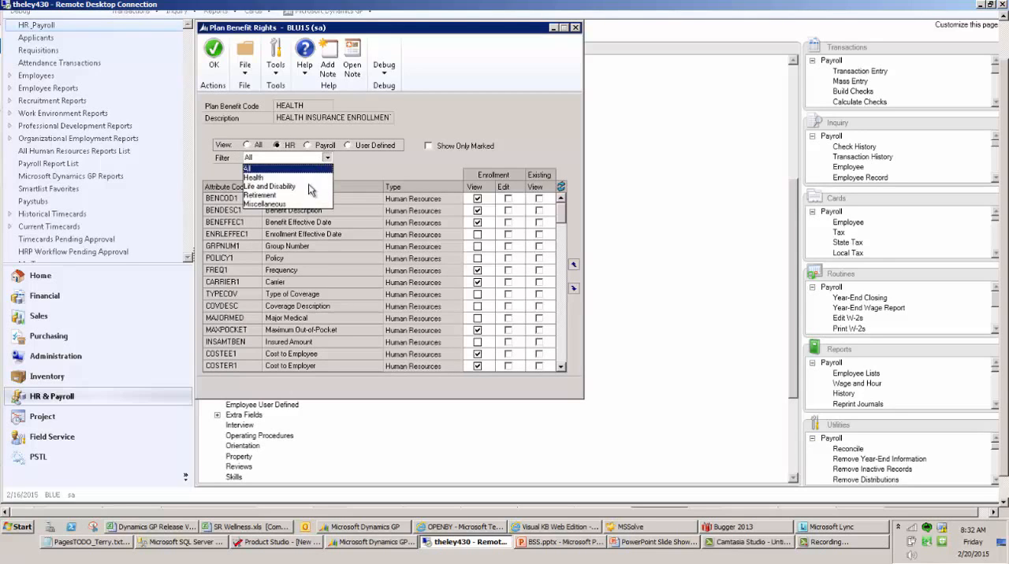
pyautogui.click(304, 168)
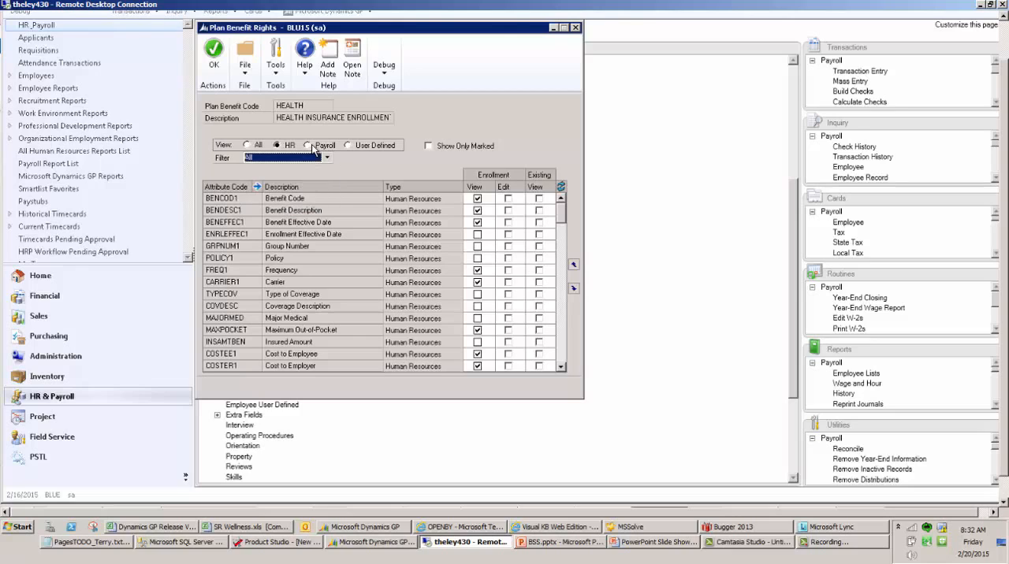
pyautogui.click(314, 150)
pyautogui.click(367, 148)
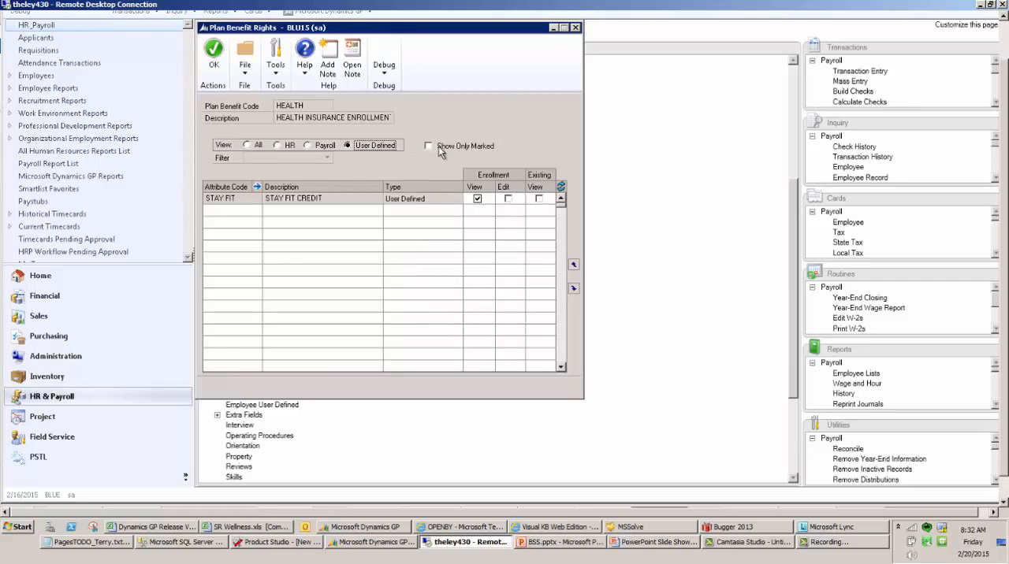
pyautogui.click(575, 29)
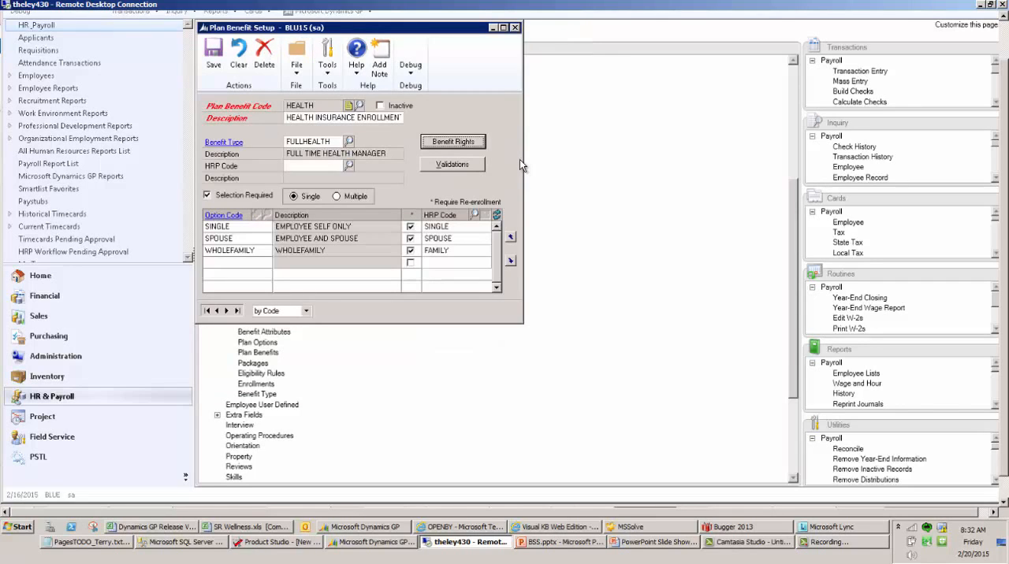
# Review the HEALTH plan's validations, and close both Plan Benefit Validations and Plan Benefit Setup
pyautogui.click(449, 165)
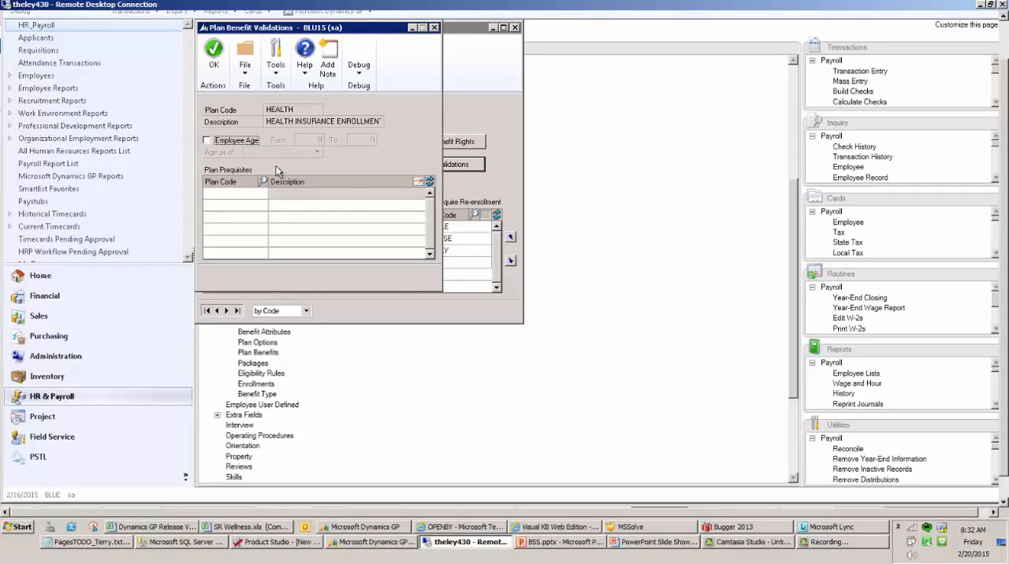
pyautogui.click(434, 28)
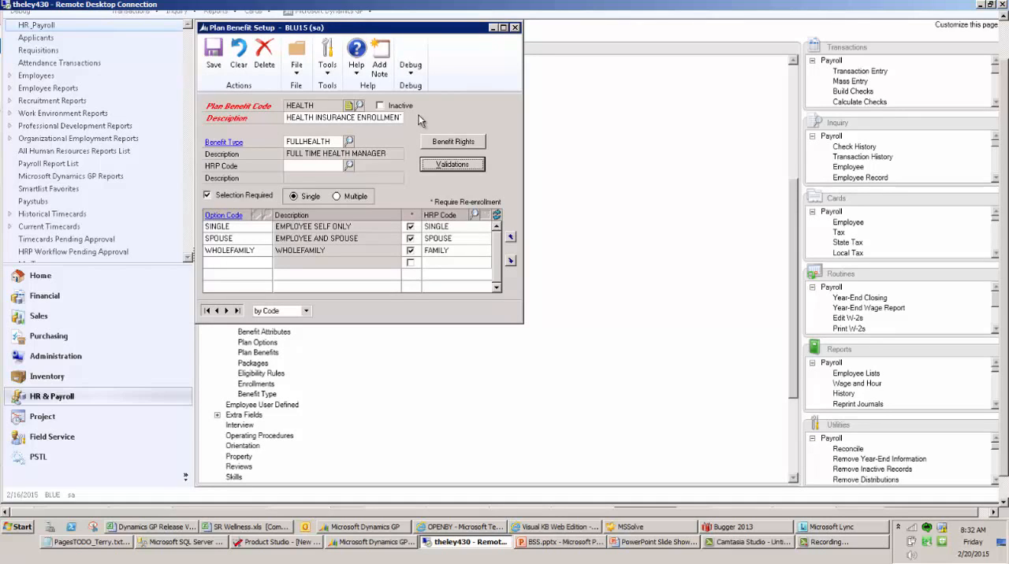
pyautogui.click(514, 27)
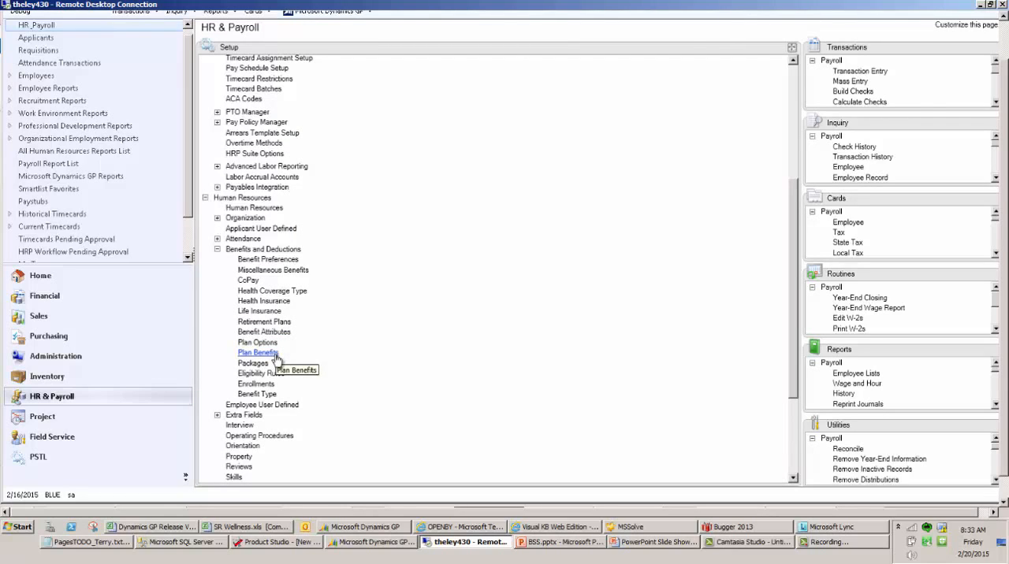
# Look up the FULL package in Benefit Package Setup, review its plan benefits, and close the window
pyautogui.click(253, 363)
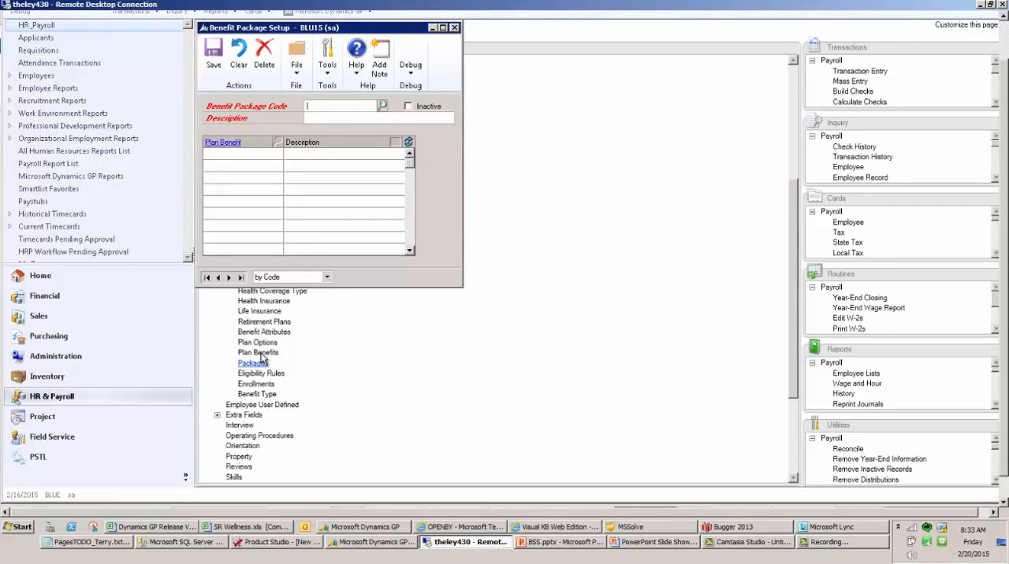
pyautogui.click(382, 105)
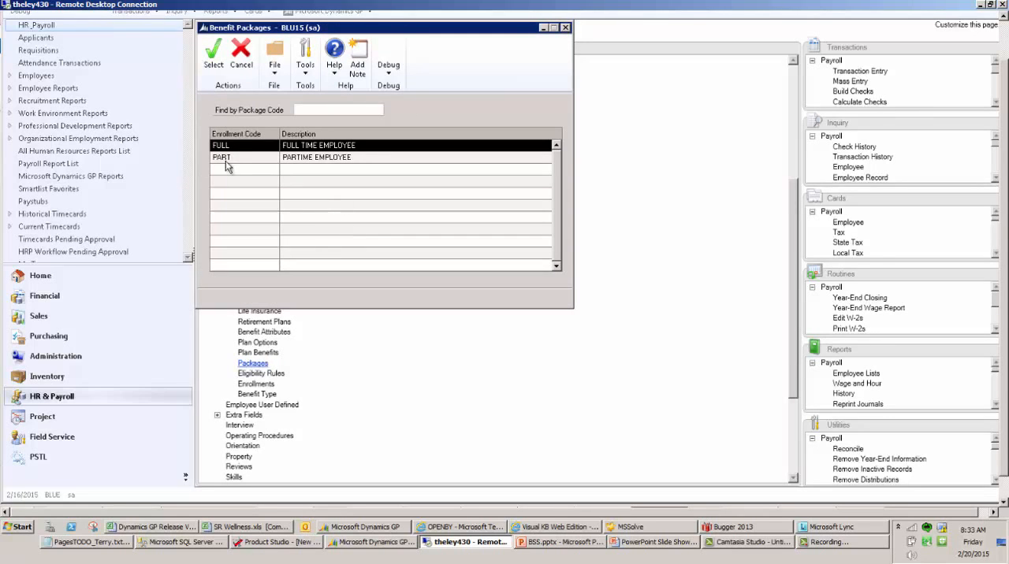
pyautogui.doubleClick(339, 146)
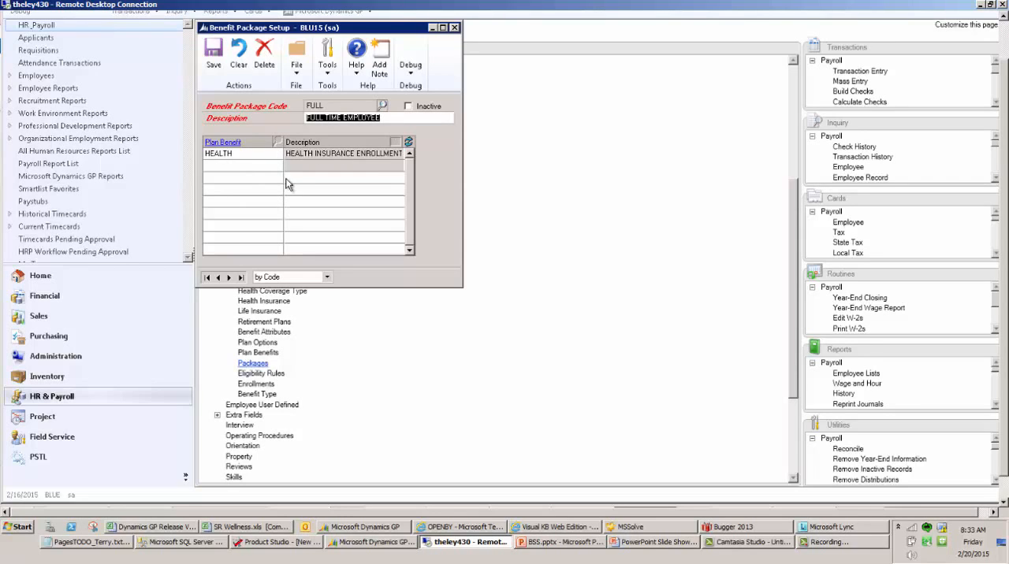
pyautogui.click(455, 29)
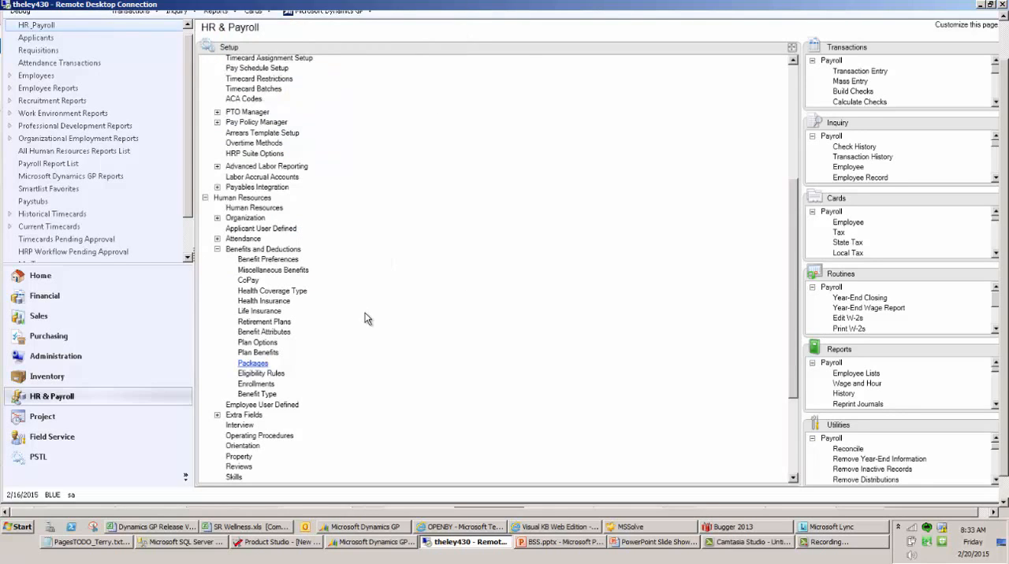
# Reopen the HEALTH plan in Plan Benefit Setup and enlarge the window to show more option rows
pyautogui.click(259, 352)
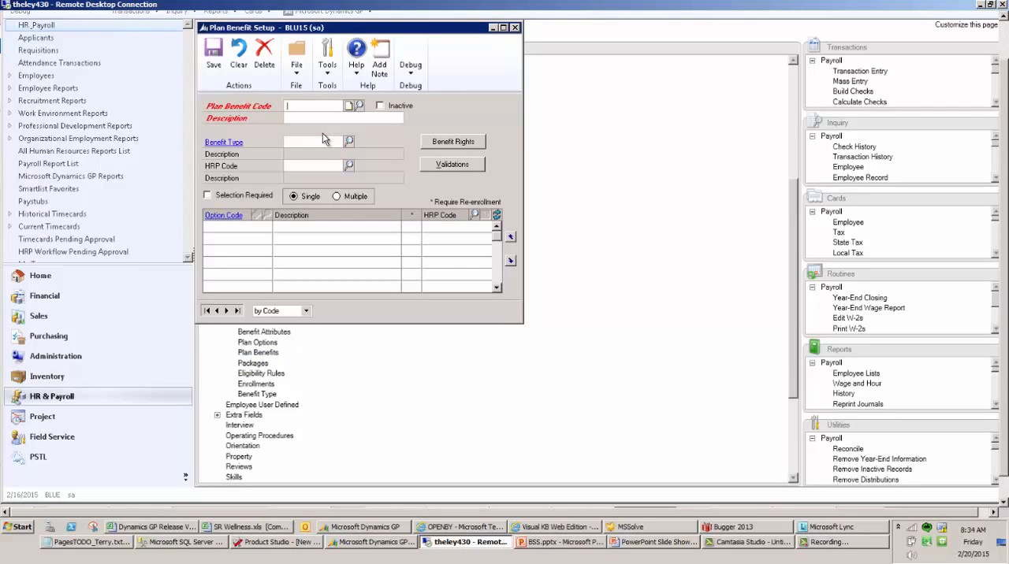
pyautogui.write('HE')
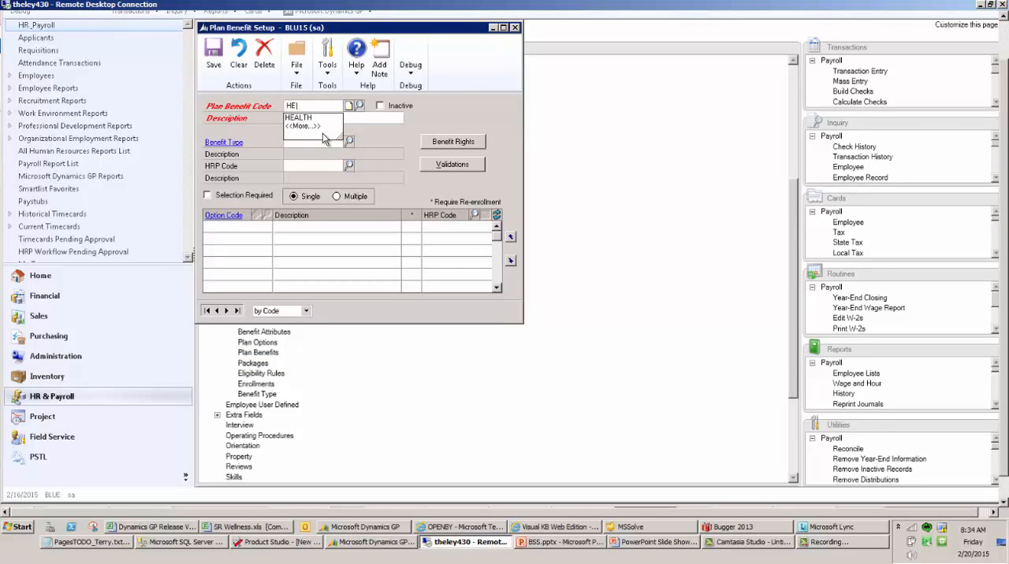
pyautogui.write('ALTH')
pyautogui.press('Tab')
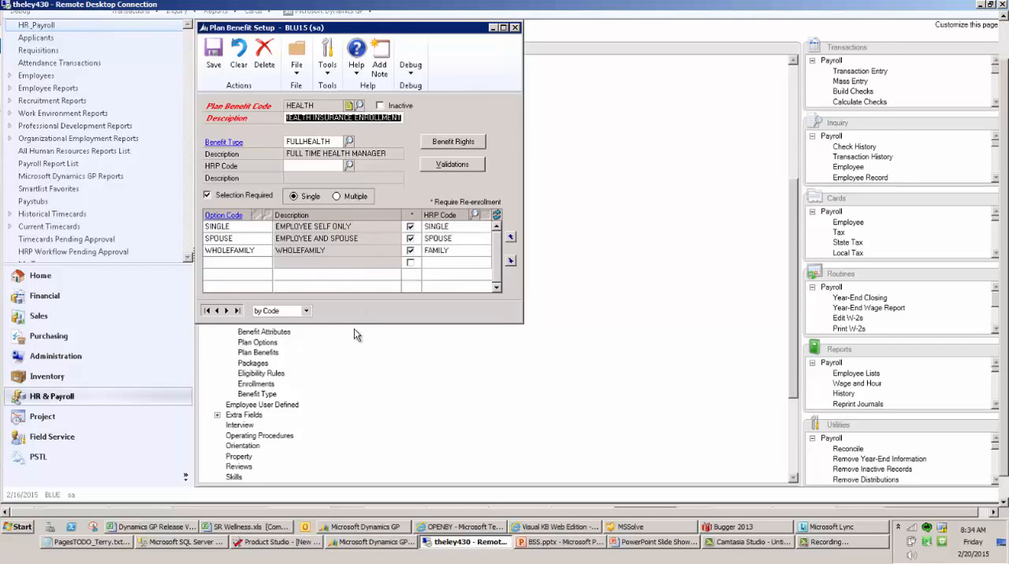
pyautogui.moveTo(354, 324); pyautogui.dragTo(353, 452)
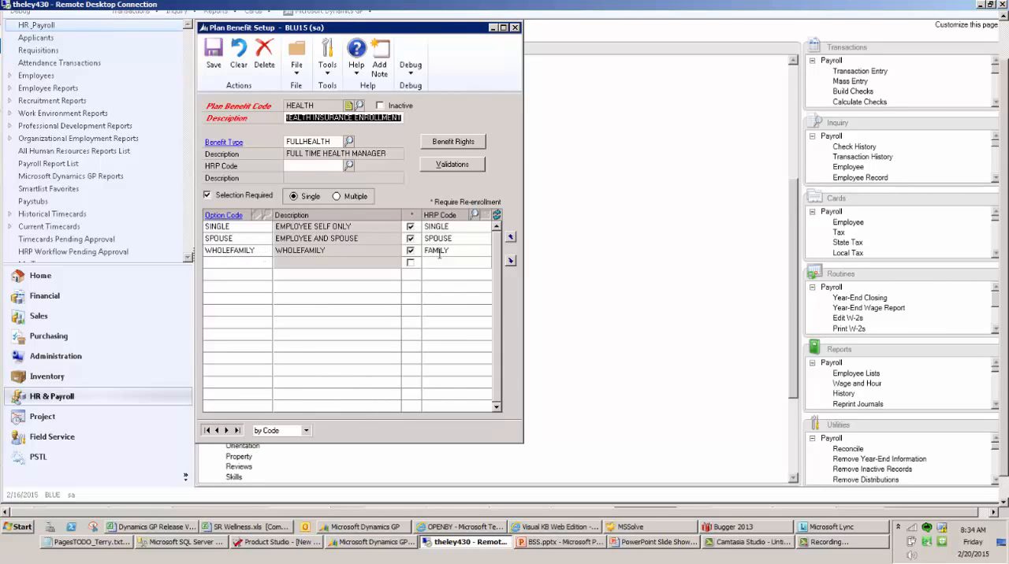
# Try to move the SPOUSE and WHOLEFAMILY options up in the HEALTH plan's option list, and close the window discarding the changes
pyautogui.click(255, 238)
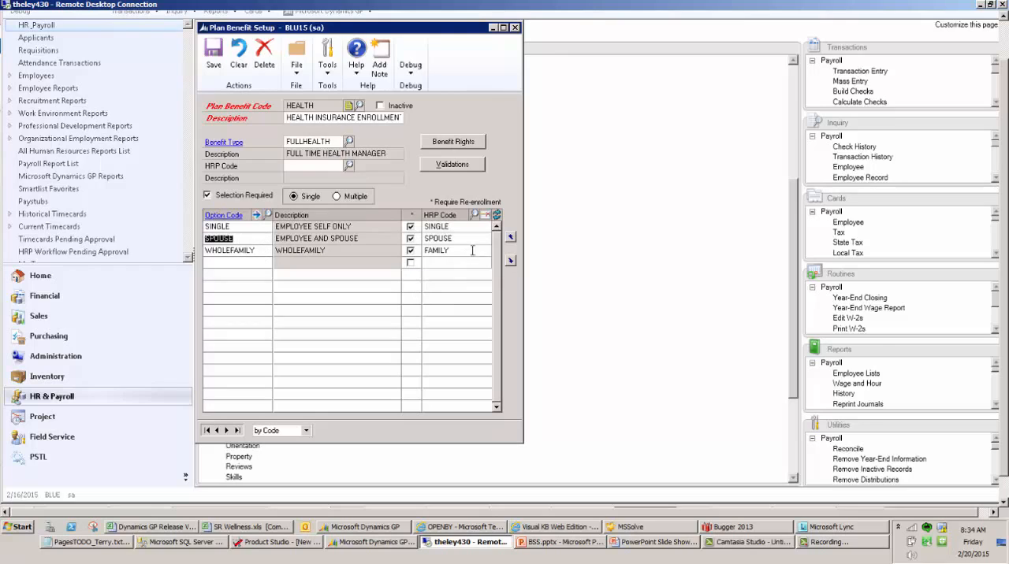
pyautogui.click(511, 239)
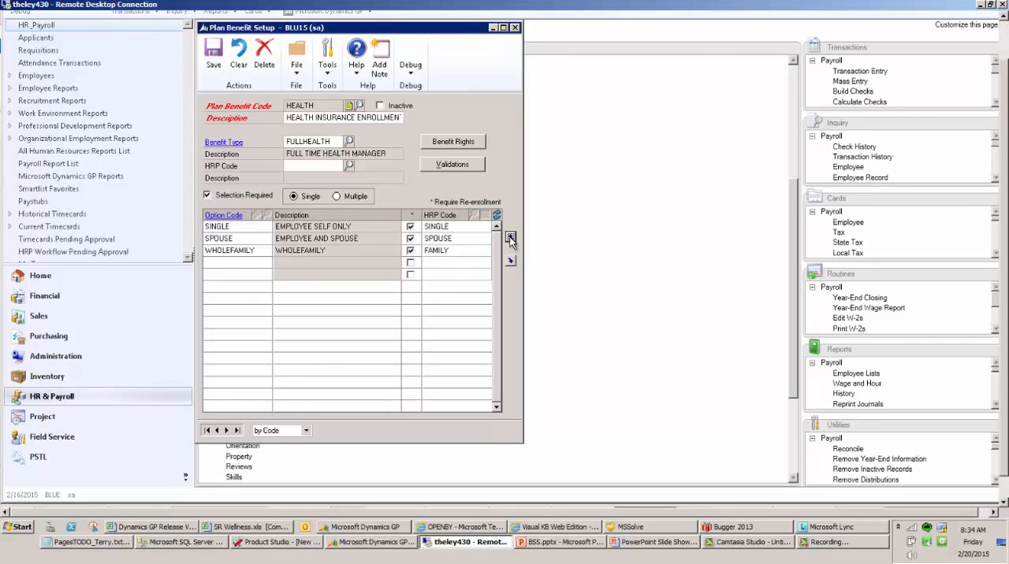
pyautogui.click(252, 239)
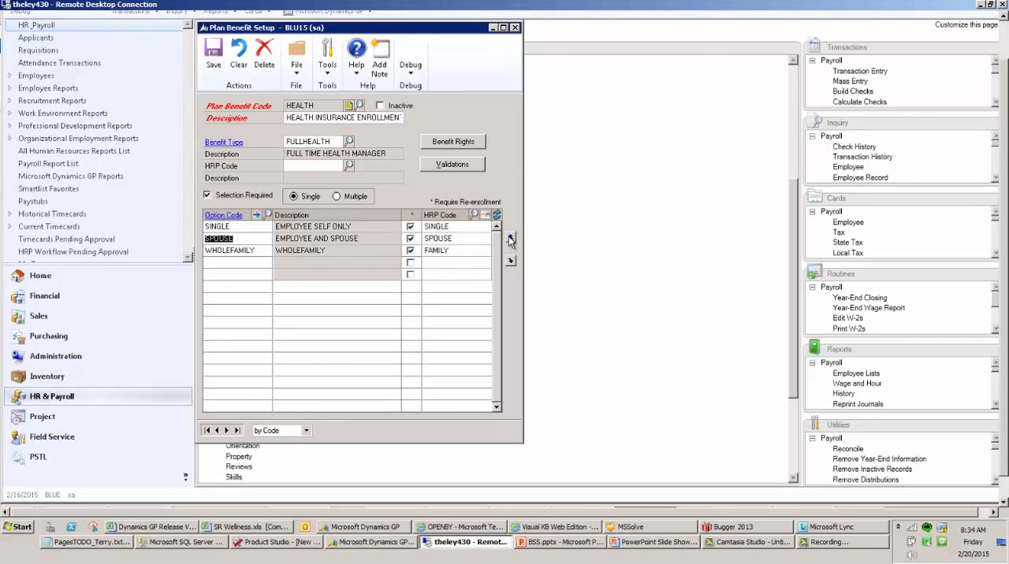
pyautogui.click(238, 249)
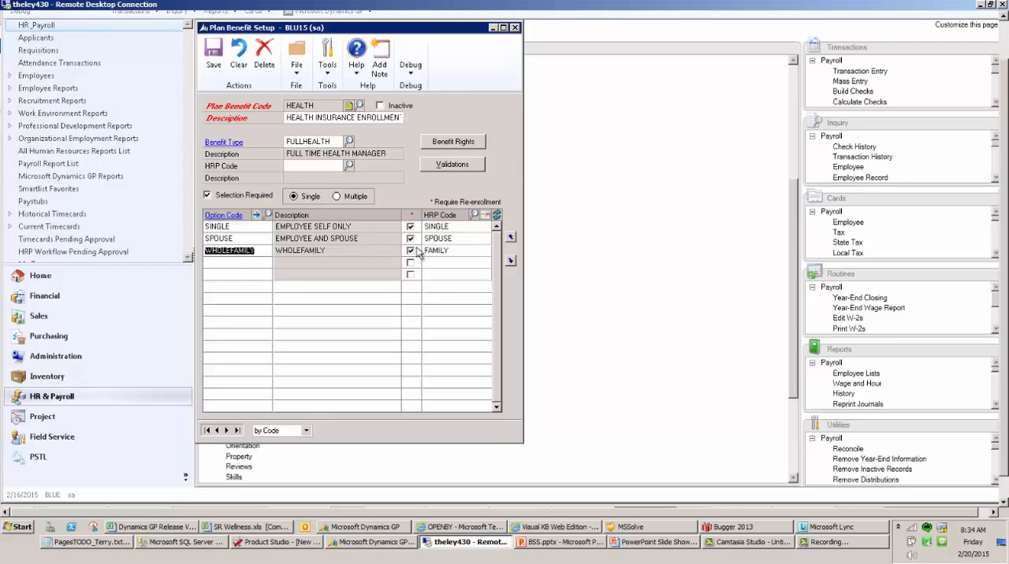
pyautogui.click(511, 238)
pyautogui.click(229, 250)
pyautogui.click(218, 226)
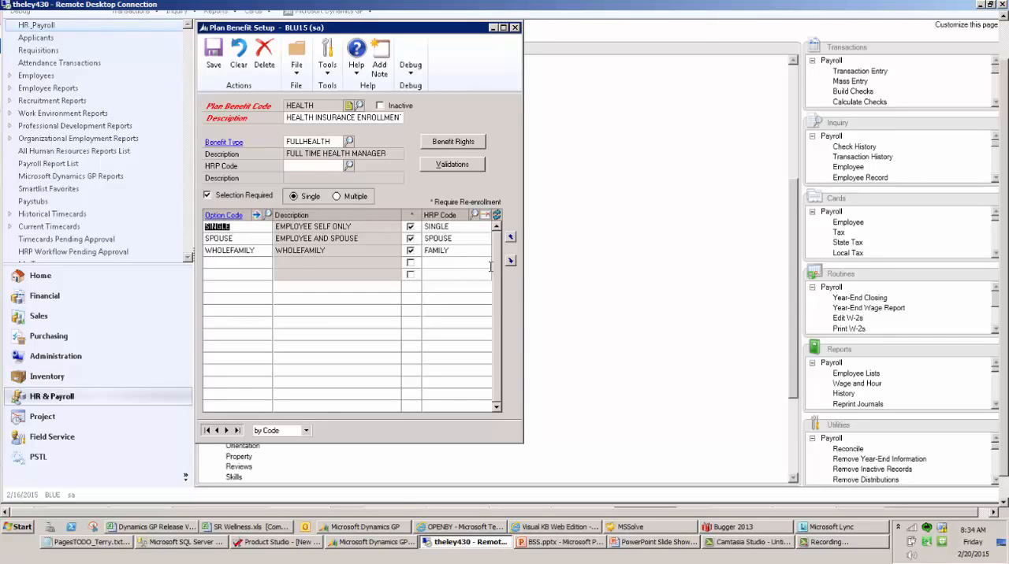
pyautogui.click(516, 26)
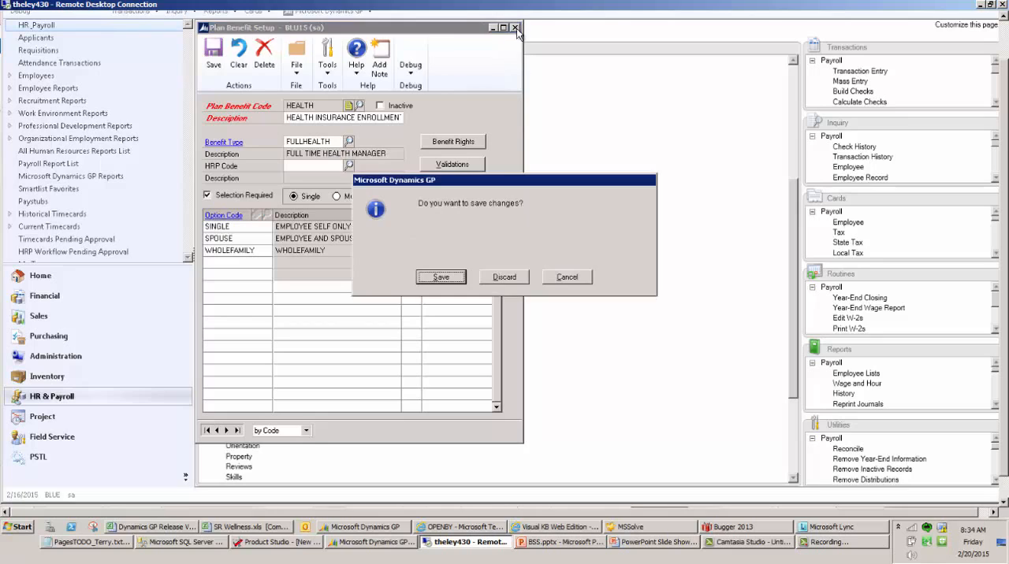
pyautogui.click(505, 279)
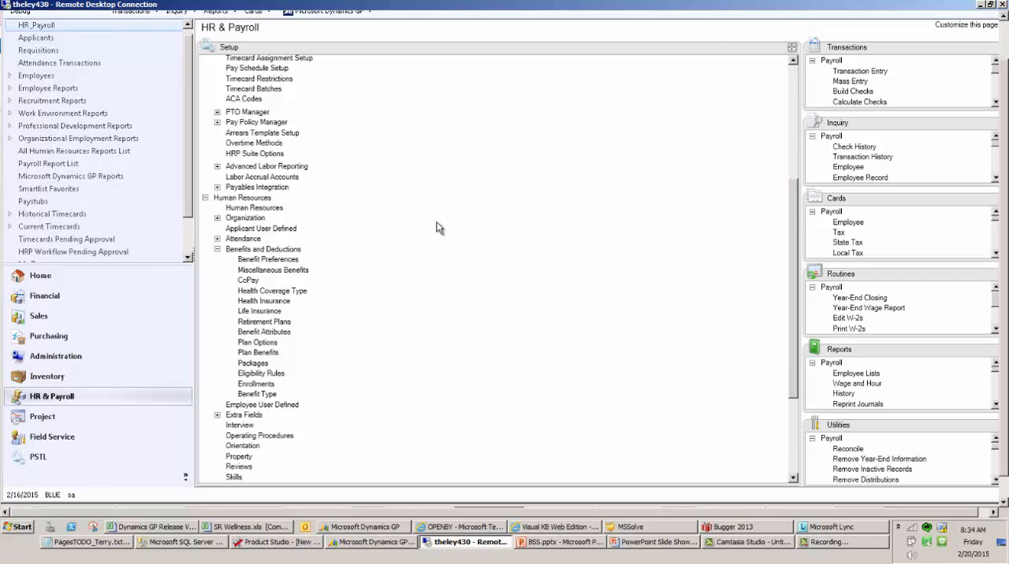
# Look up the MANAGER rule in Eligibility Rule Setup and review its settings with Department as the criteria
pyautogui.click(263, 375)
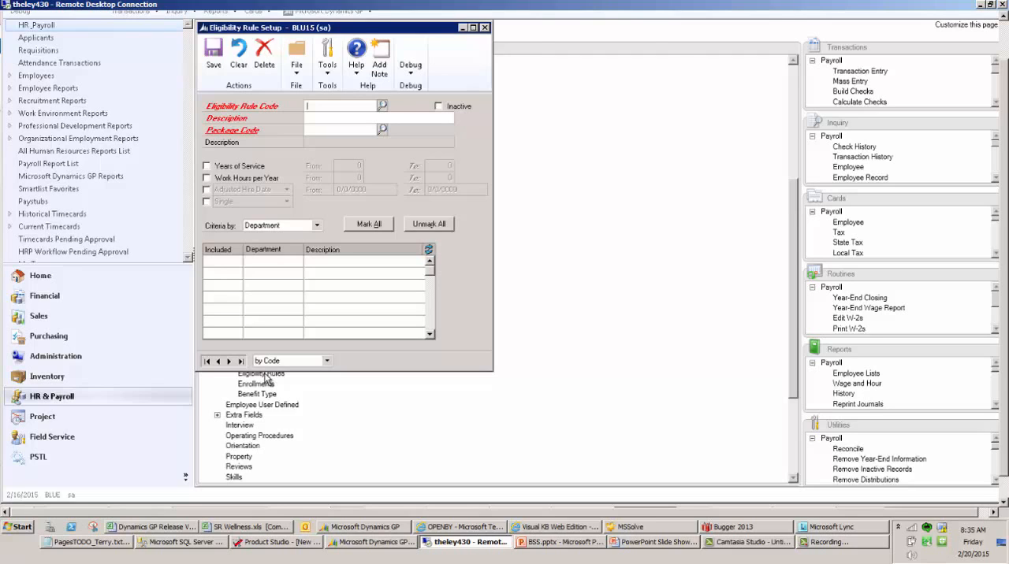
pyautogui.click(382, 105)
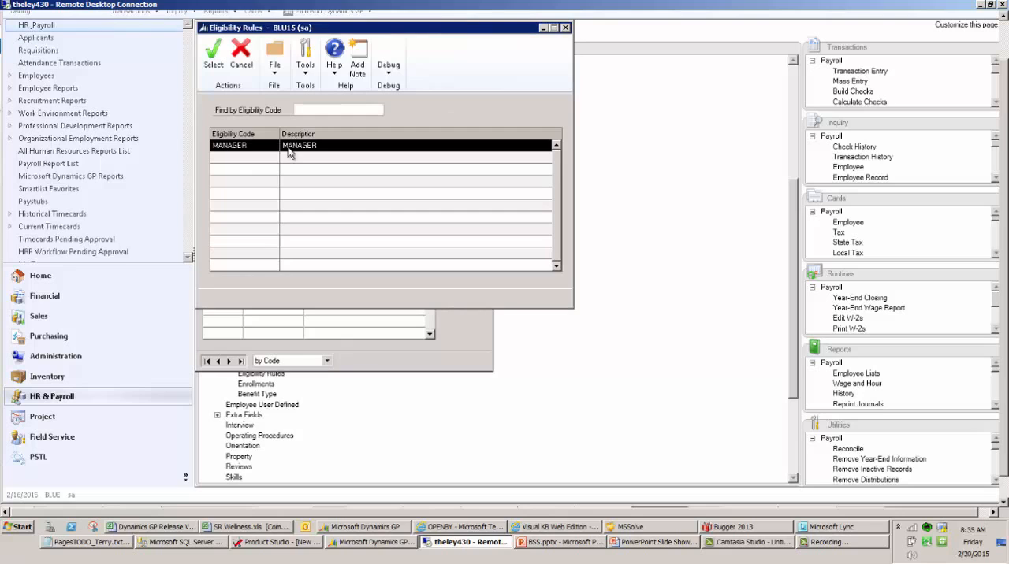
pyautogui.doubleClick(290, 146)
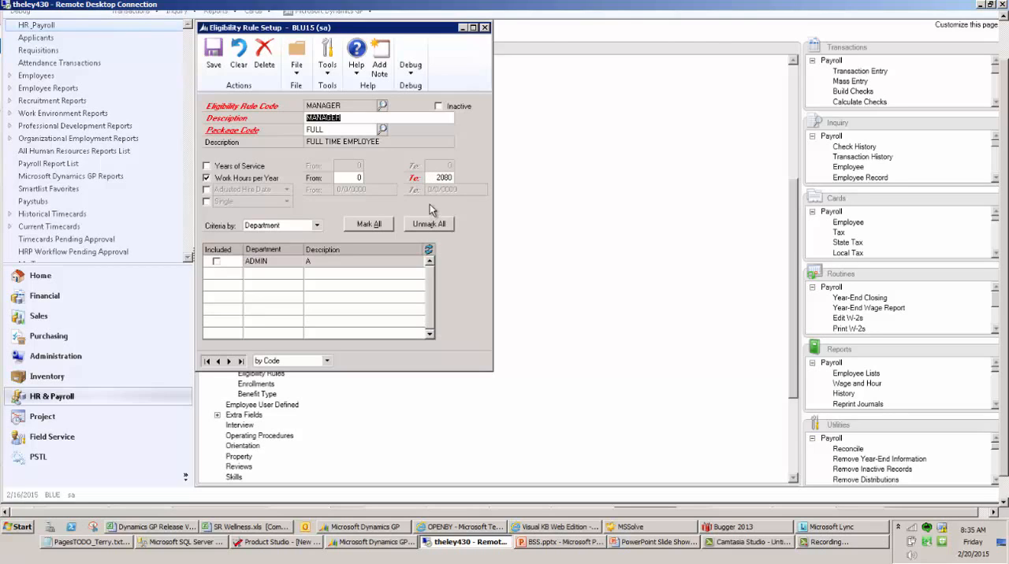
pyautogui.click(276, 226)
pyautogui.click(265, 234)
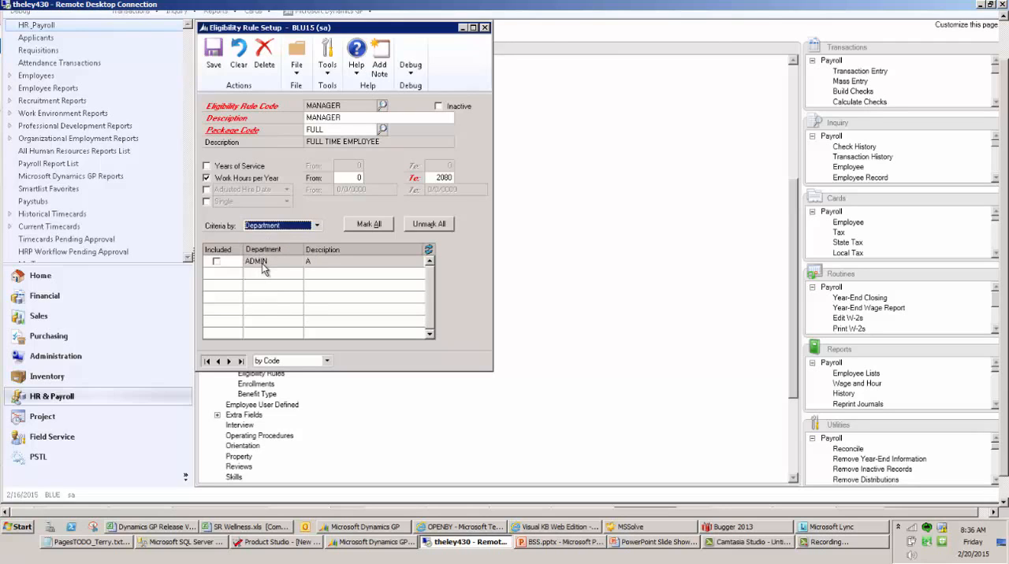
# Review the MANAGER eligibility rule's criteria by Position and Employee Class, and return the criteria to Department
pyautogui.click(274, 227)
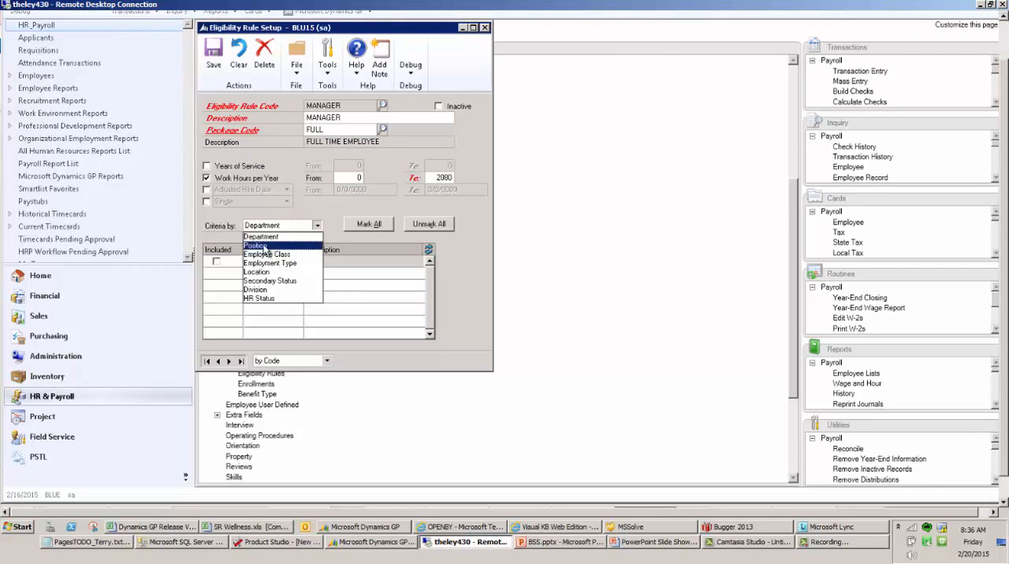
pyautogui.click(265, 245)
pyautogui.click(264, 229)
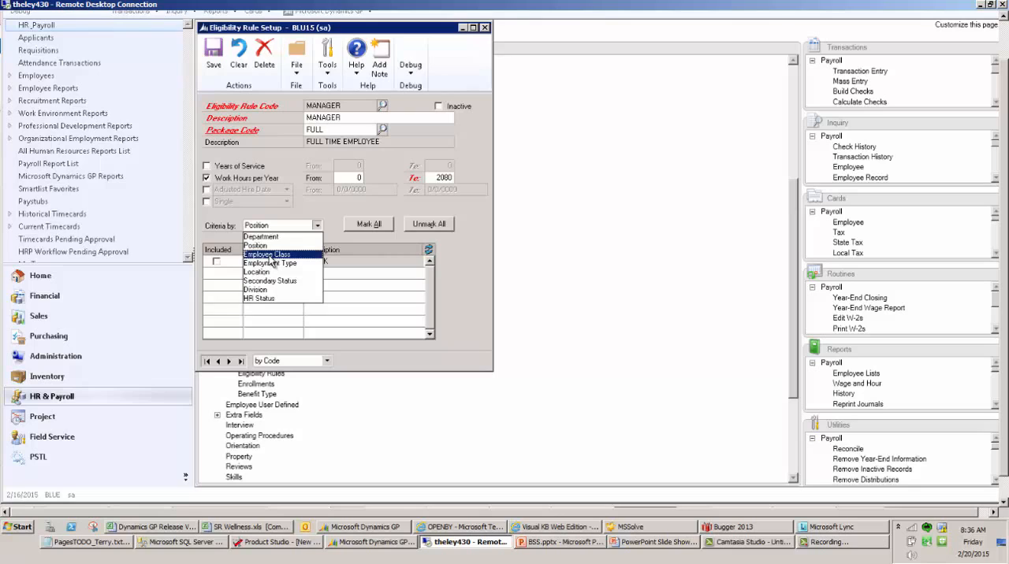
pyautogui.click(270, 254)
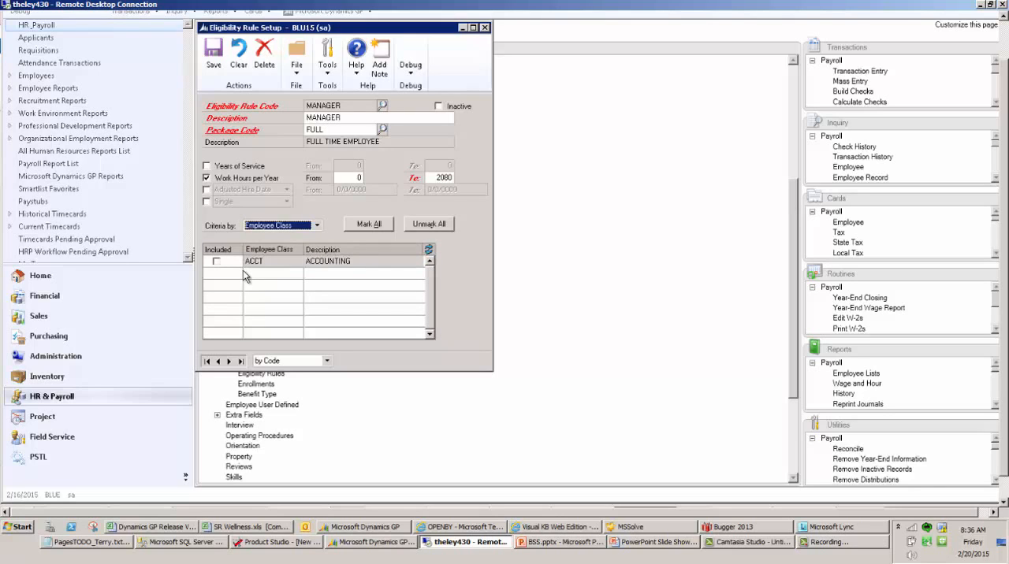
pyautogui.click(272, 227)
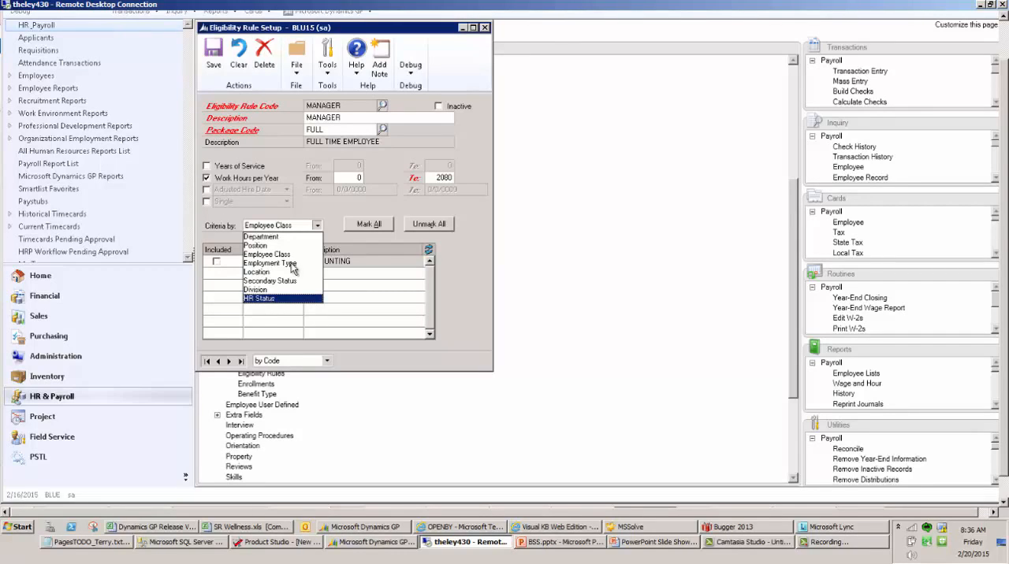
pyautogui.click(276, 237)
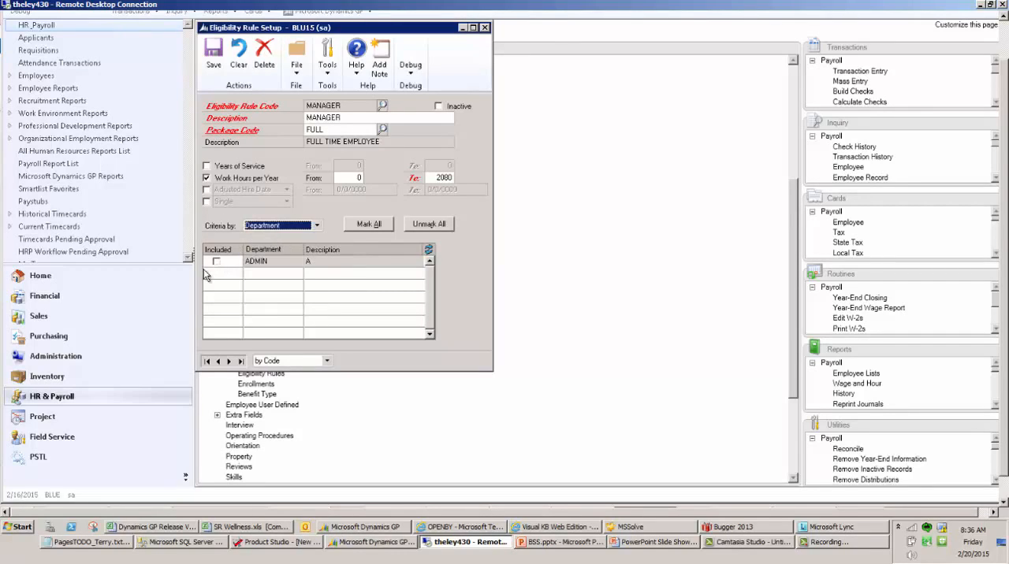
# Show the MANAGER rule's criteria by Position and Employee Class, and toggle the ACCT class inclusion on and off
pyautogui.click(254, 229)
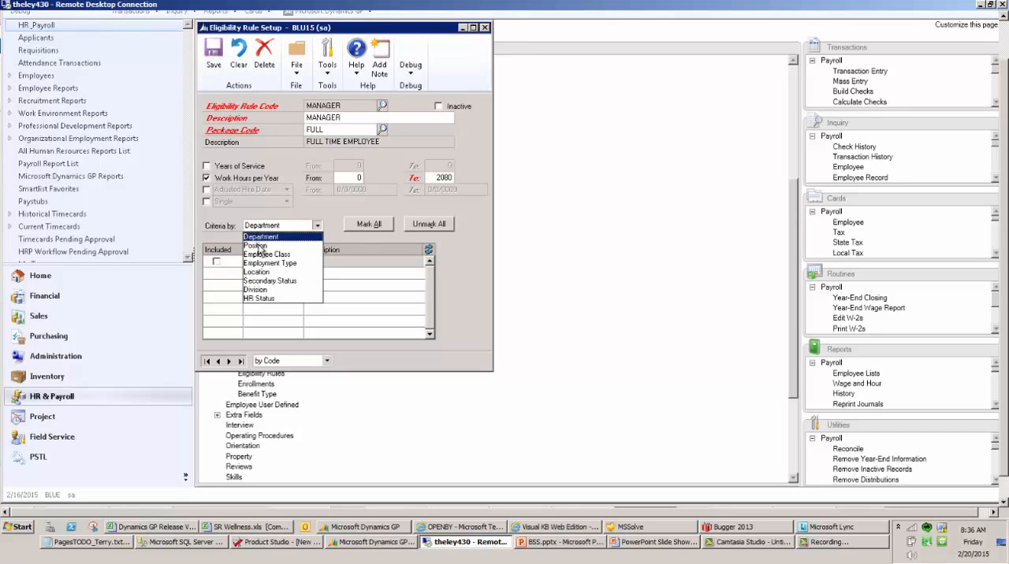
pyautogui.click(260, 248)
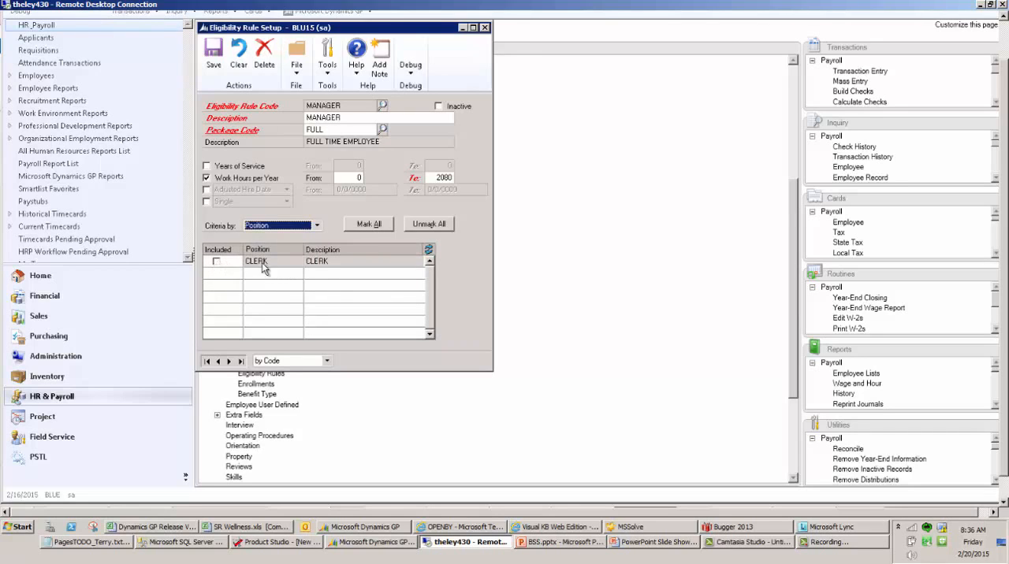
pyautogui.click(274, 227)
pyautogui.click(275, 255)
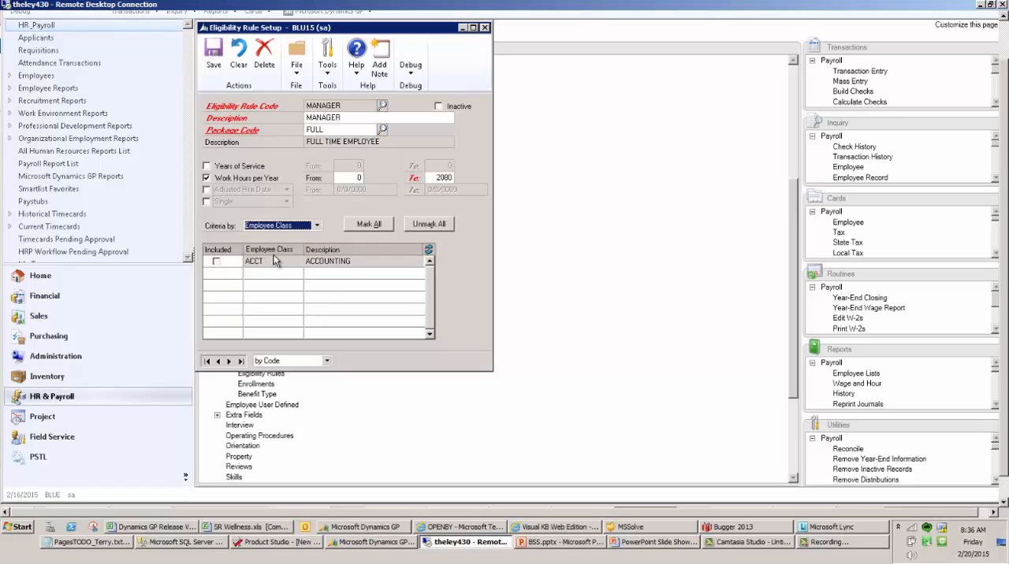
pyautogui.click(218, 262)
pyautogui.click(218, 263)
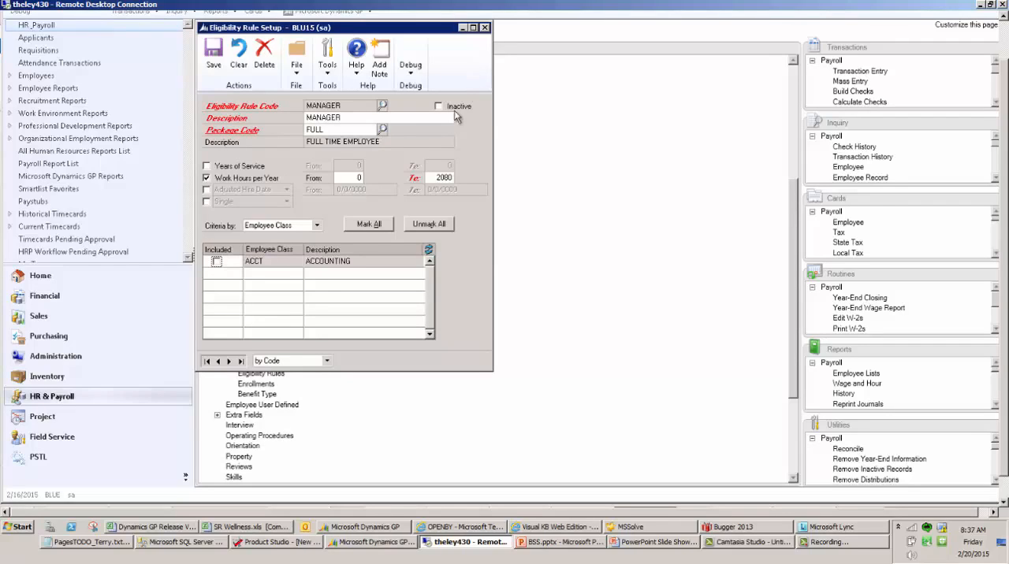
# Review the Department, Position and Employee Class criteria of the MANAGER rule, and close the window discarding the changes
pyautogui.click(307, 228)
pyautogui.click(293, 236)
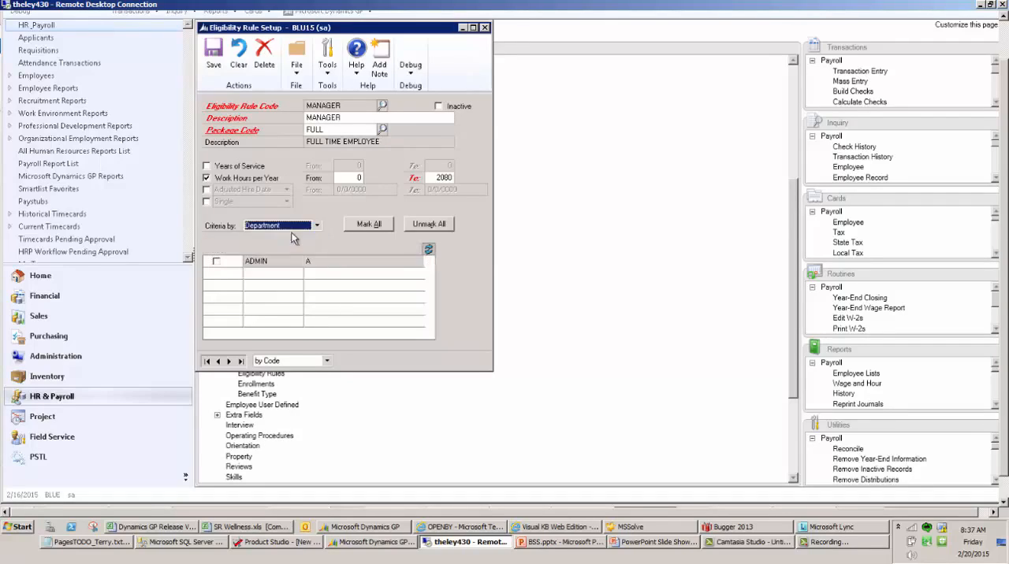
pyautogui.click(294, 227)
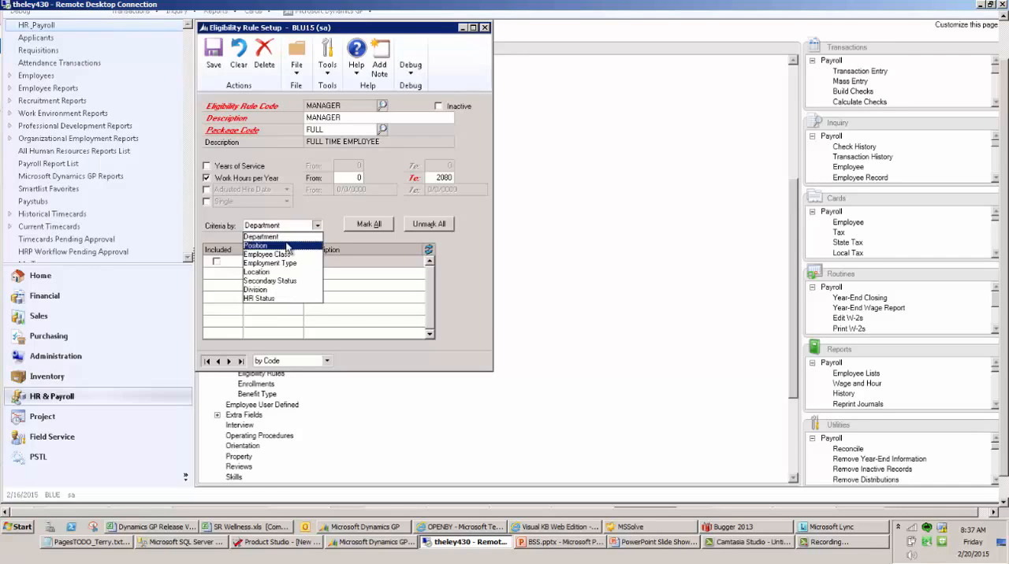
pyautogui.click(288, 245)
pyautogui.click(290, 226)
pyautogui.click(280, 255)
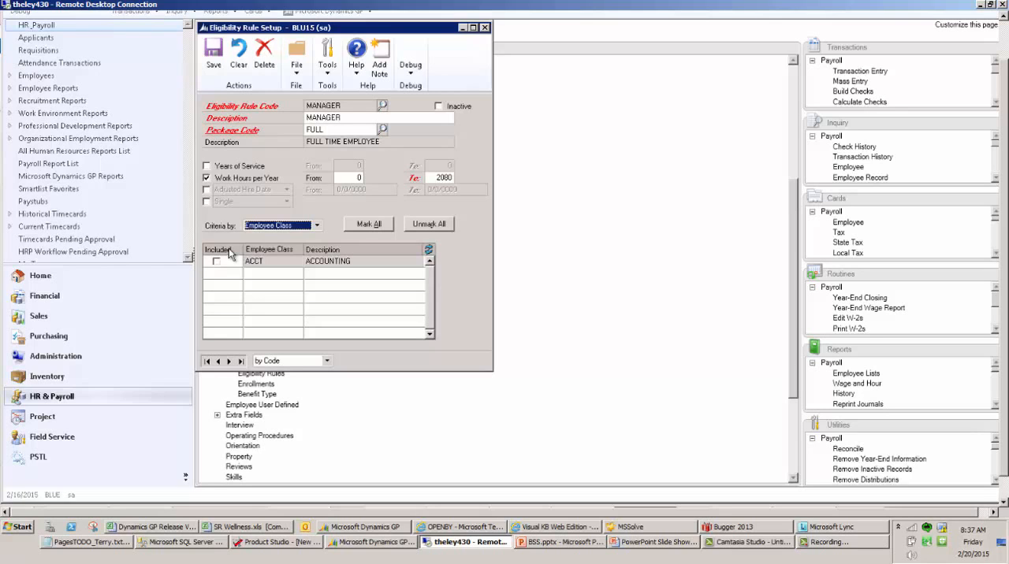
pyautogui.click(484, 27)
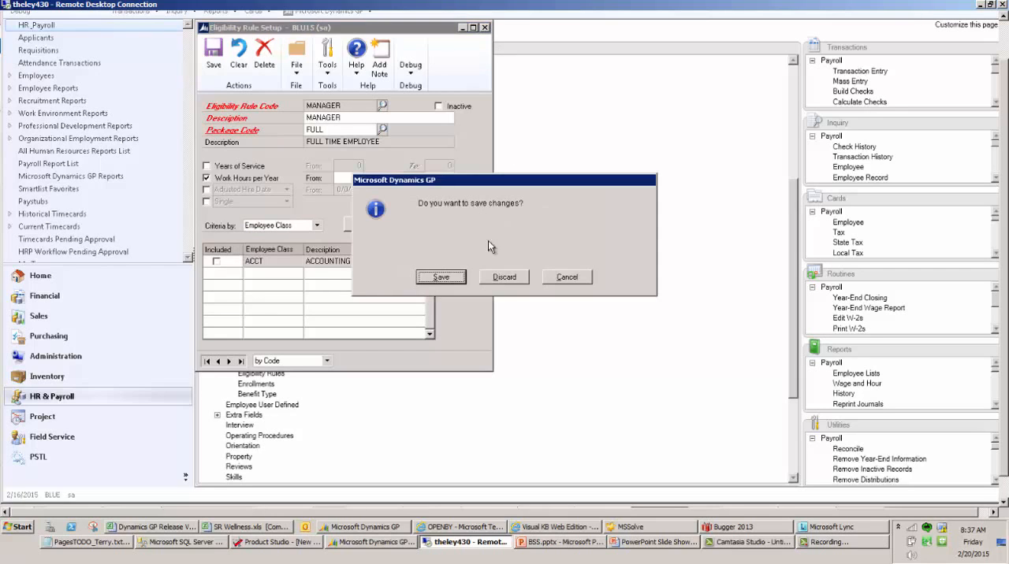
pyautogui.click(508, 278)
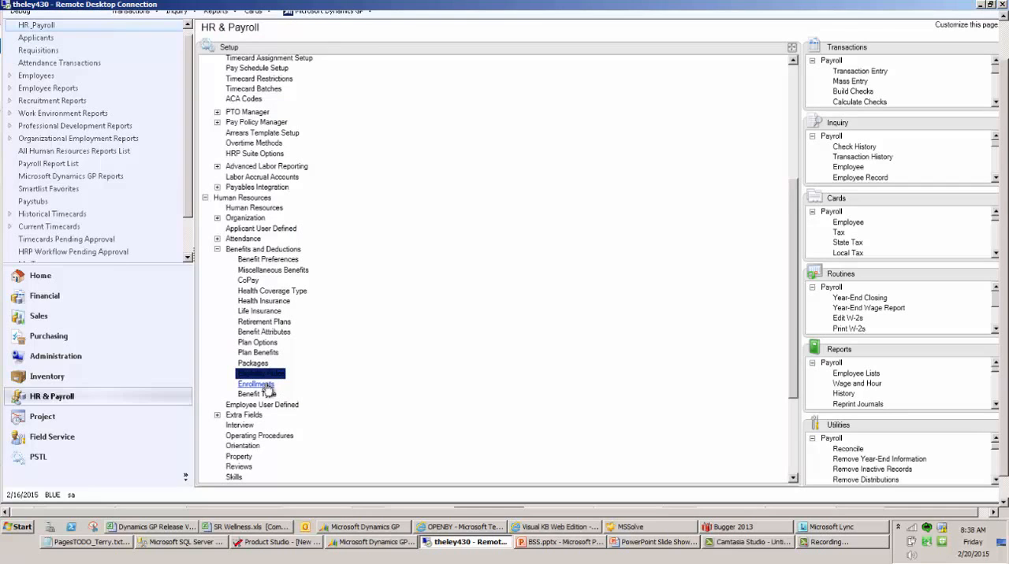
# Look up the 2015 OPEN ENROL code in Benefit Enrollment Setup, review its dates, plan benefit and enrollment groups, and close the window
pyautogui.click(258, 384)
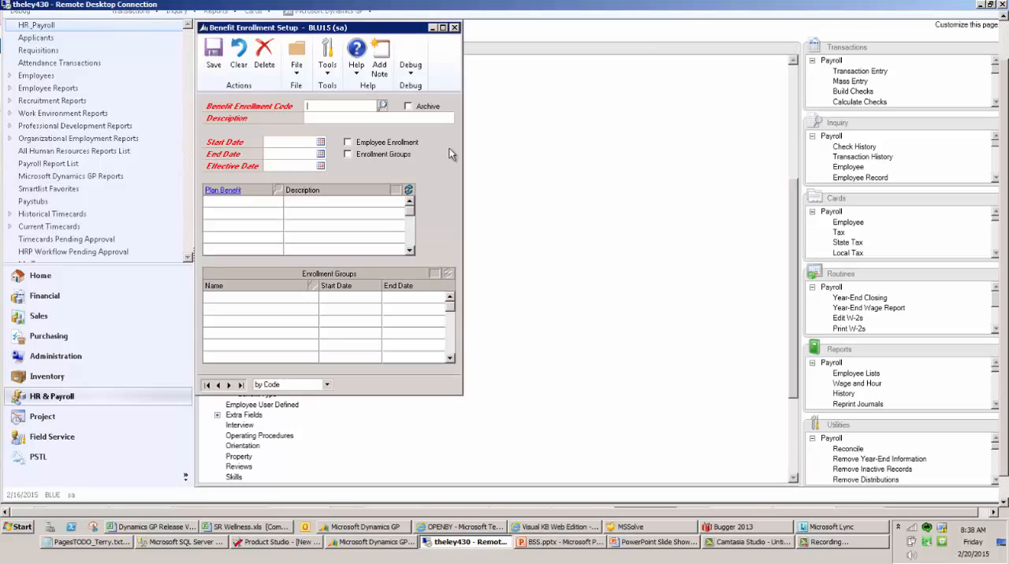
pyautogui.click(381, 106)
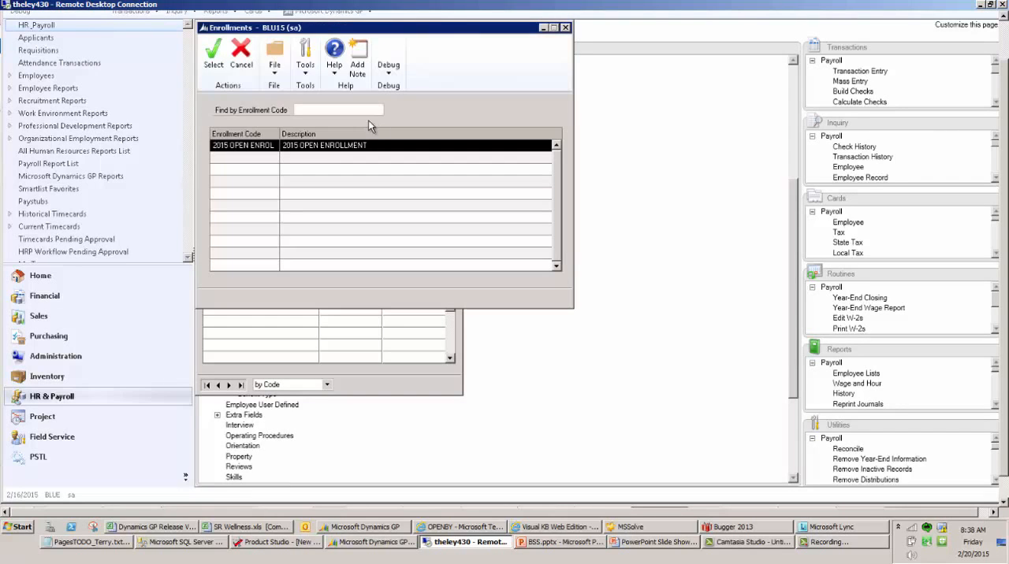
pyautogui.doubleClick(300, 146)
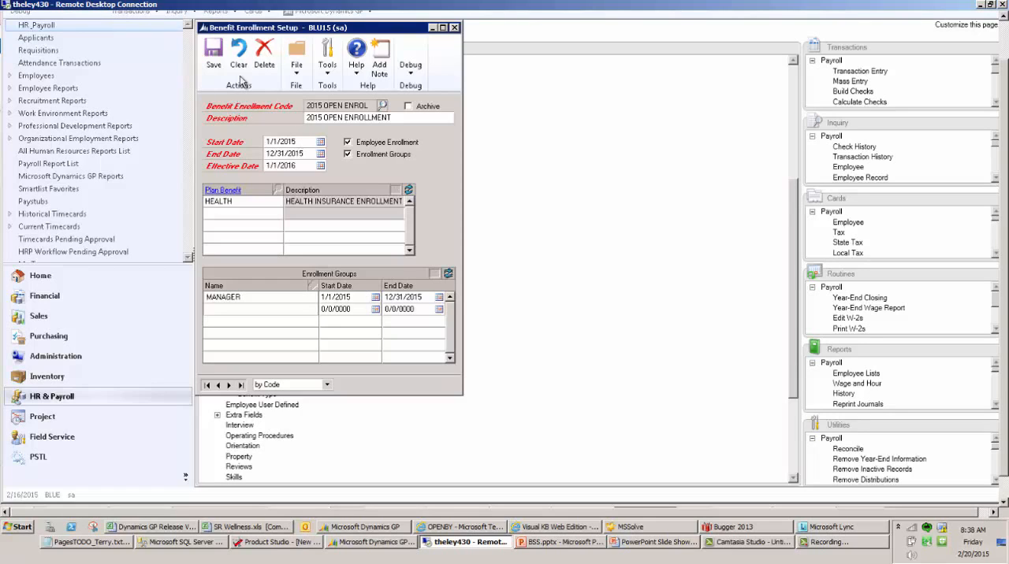
pyautogui.click(455, 28)
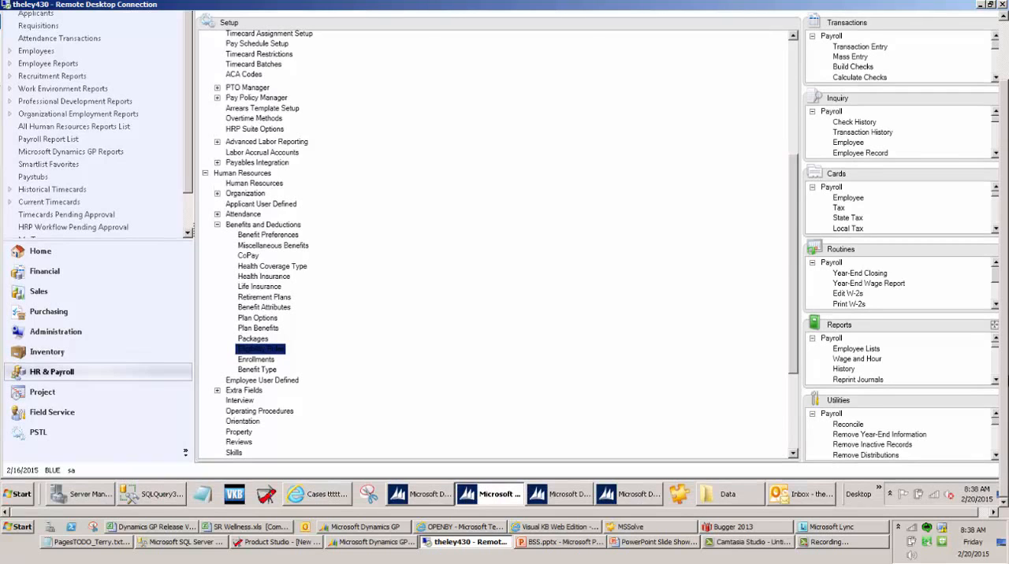
# Switch to the employee's Microsoft Dynamics GP session and open the HR & Payroll area
pyautogui.click(408, 497)
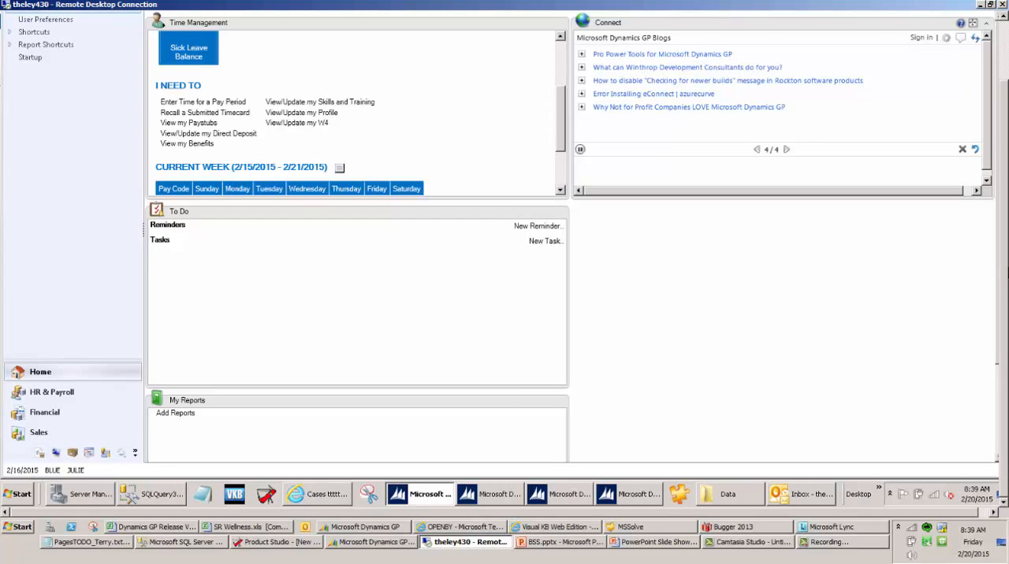
pyautogui.moveTo(1004, 277); pyautogui.dragTo(997, 254)
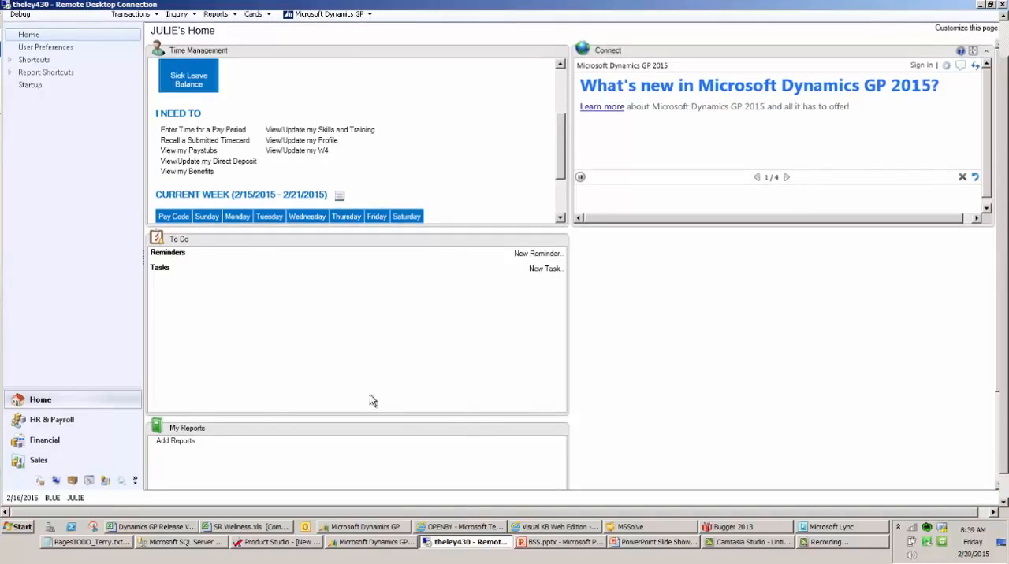
pyautogui.click(49, 419)
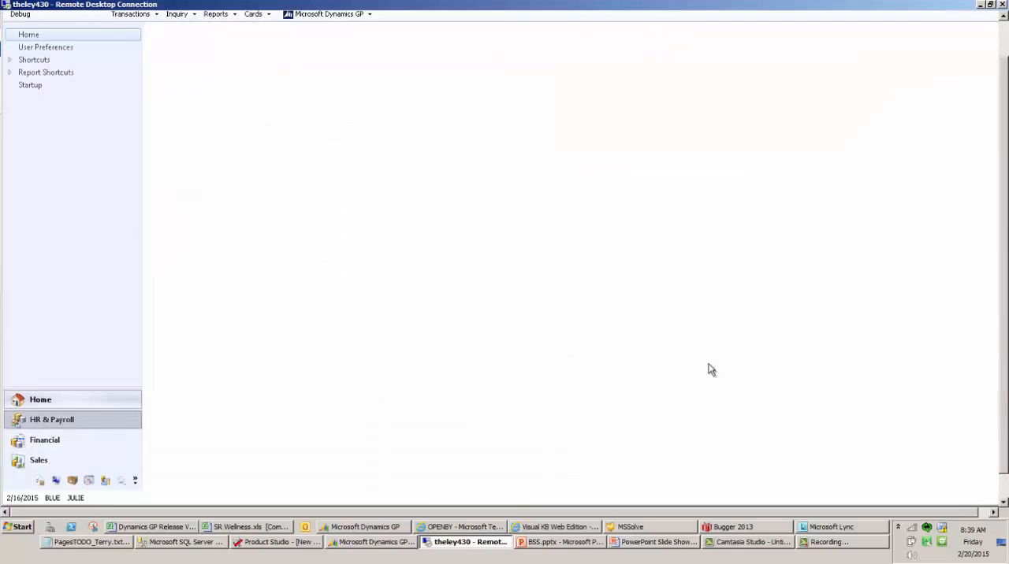
pyautogui.moveTo(1002, 236); pyautogui.dragTo(1004, 203)
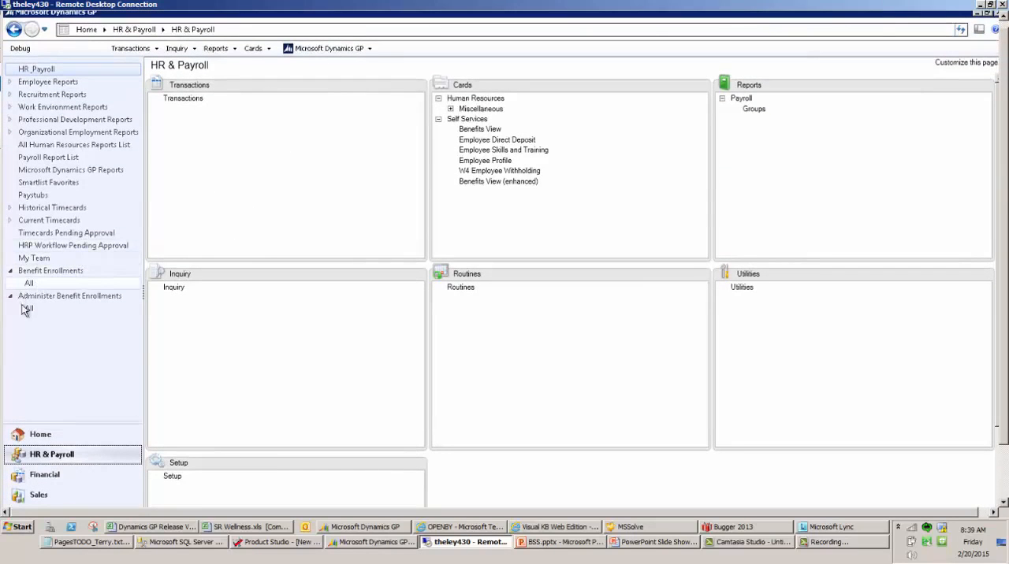
# Try to open the Administer Benefit Enrollments list as the employee
pyautogui.click(54, 304)
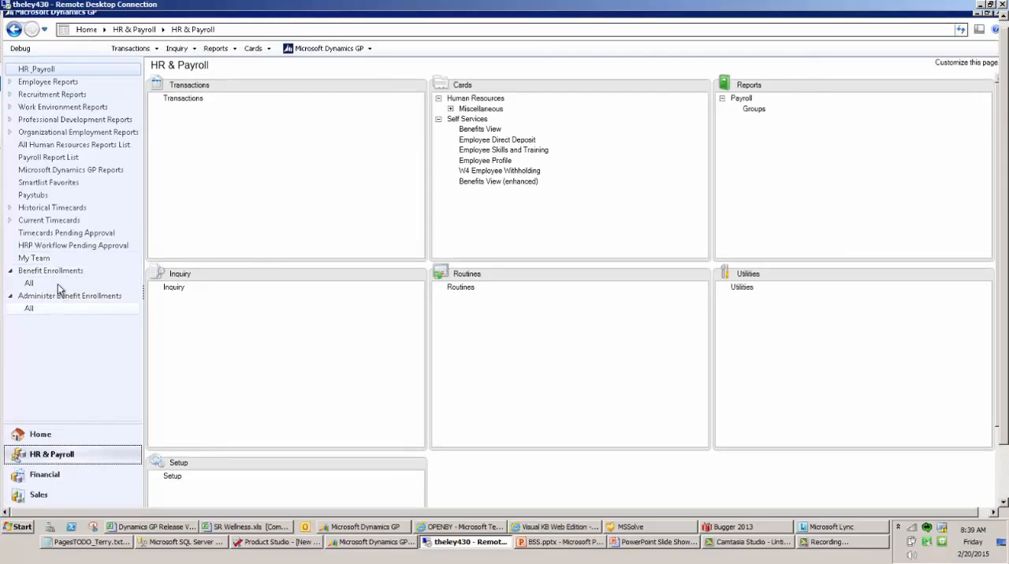
pyautogui.click(54, 299)
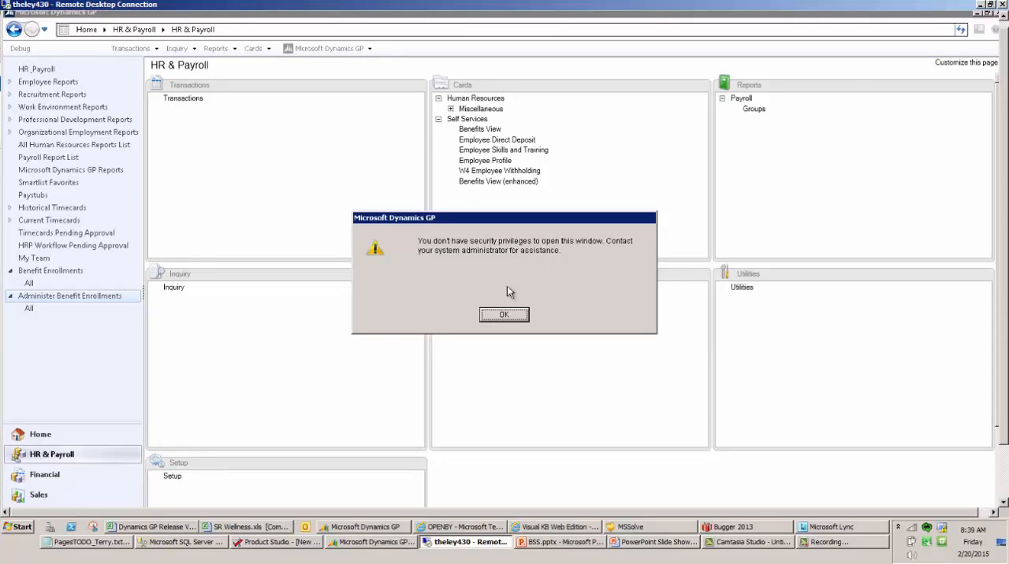
pyautogui.click(506, 316)
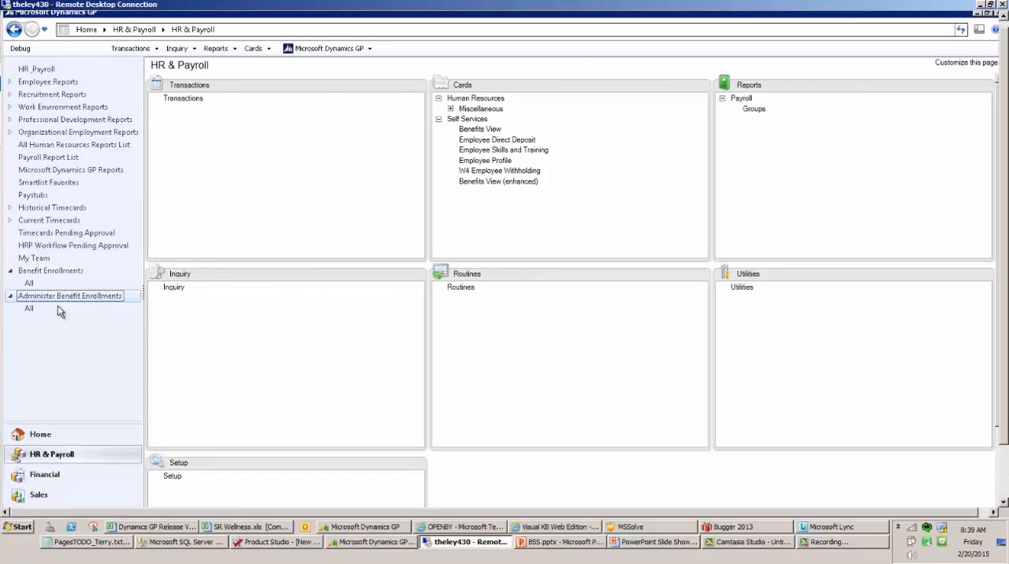
# Open the 2015 OPEN ENROLLMENT health insurance record from the employee's Benefit Enrollments list, enlarging the list area
pyautogui.click(63, 270)
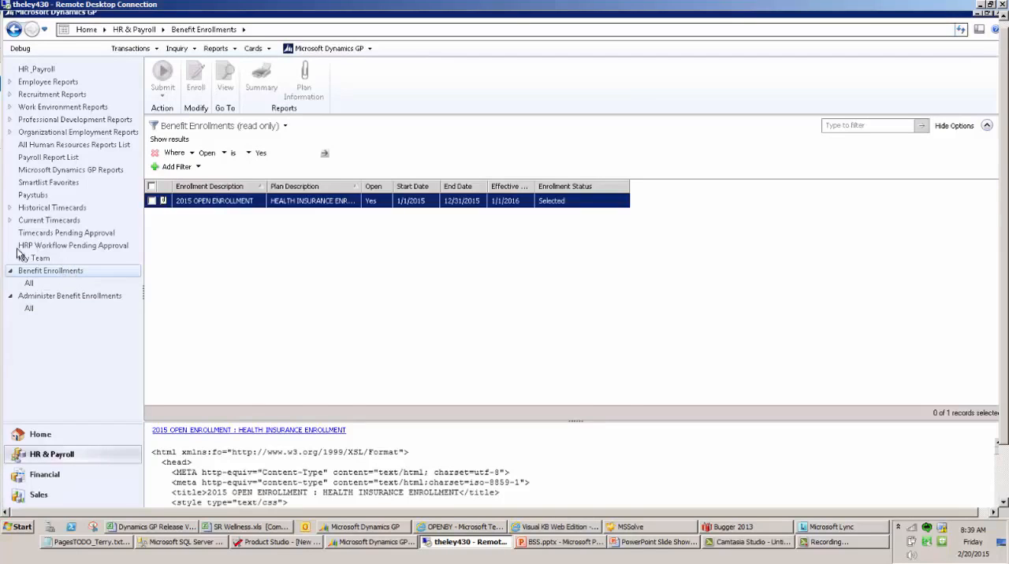
pyautogui.moveTo(576, 422); pyautogui.dragTo(583, 471)
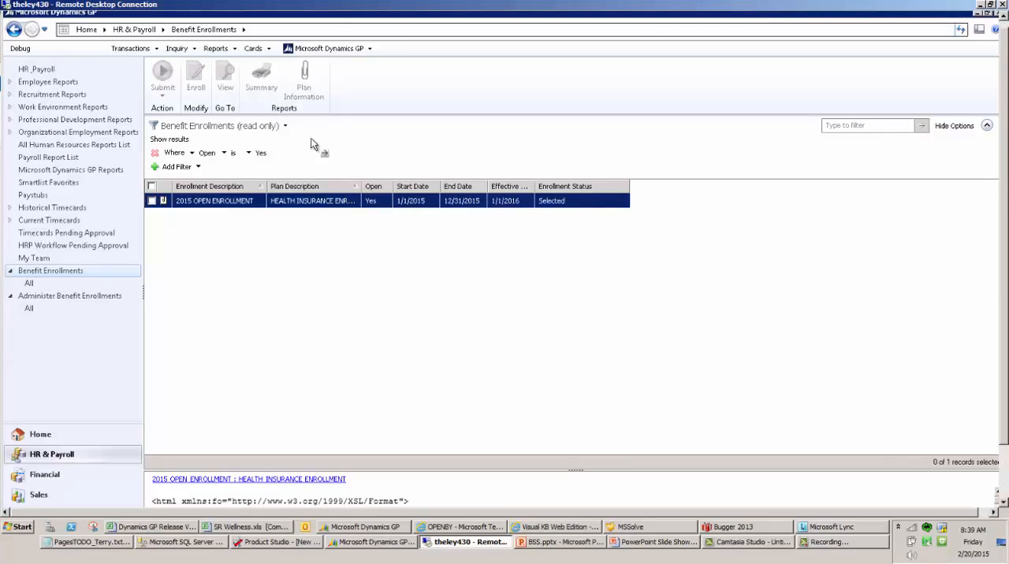
pyautogui.click(153, 201)
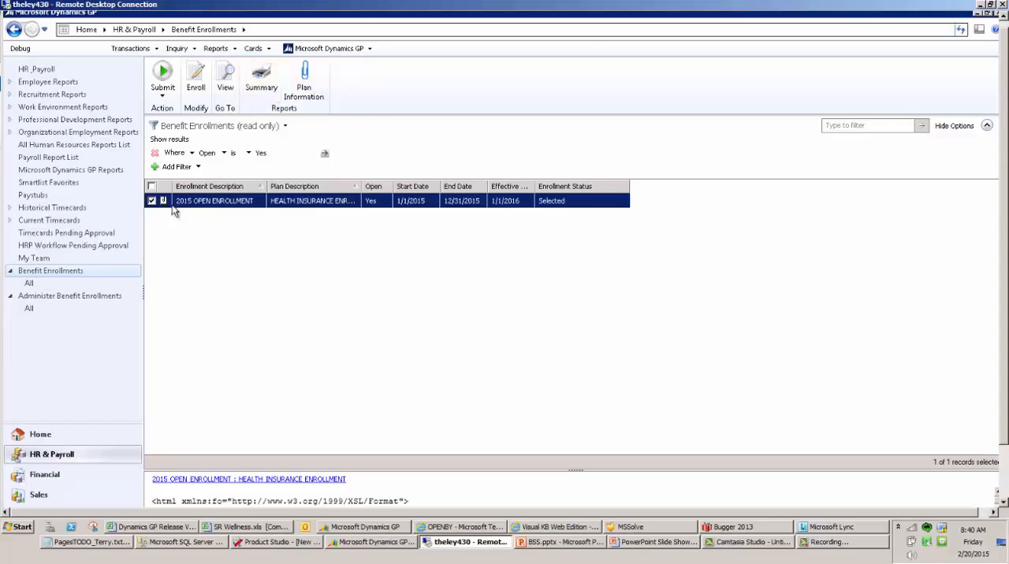
pyautogui.doubleClick(210, 198)
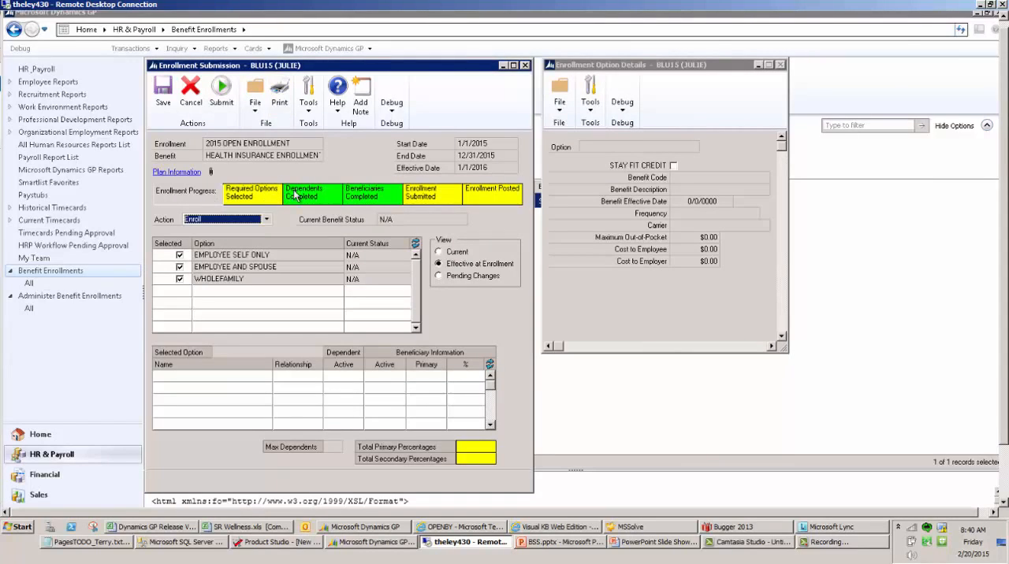
# Deselect the WHOLEFAMILY and EMPLOYEE AND SPOUSE options, leaving EMPLOYEE SELF ONLY selected, and keep the action as Enroll
pyautogui.click(181, 281)
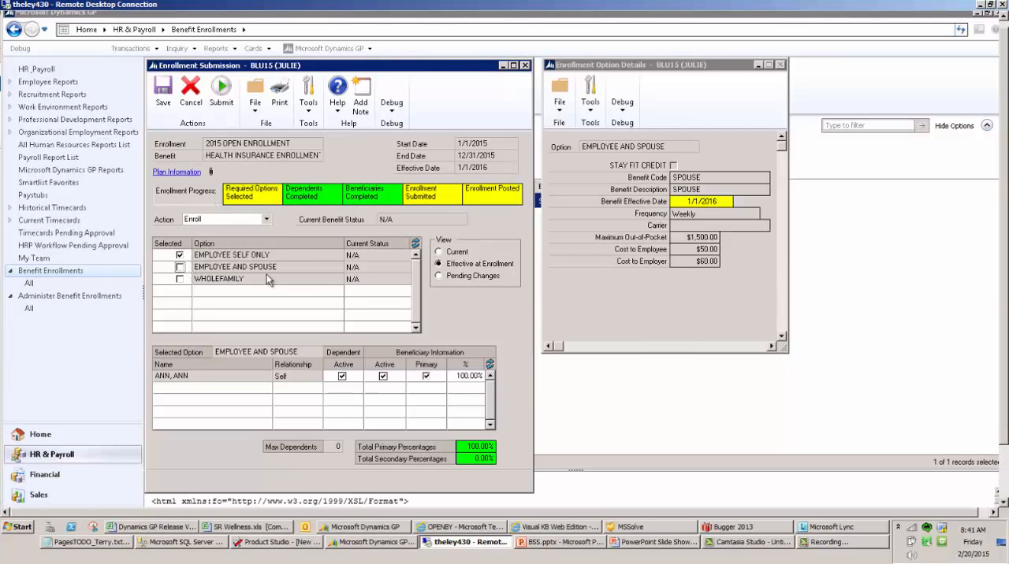
pyautogui.click(215, 220)
pyautogui.click(221, 223)
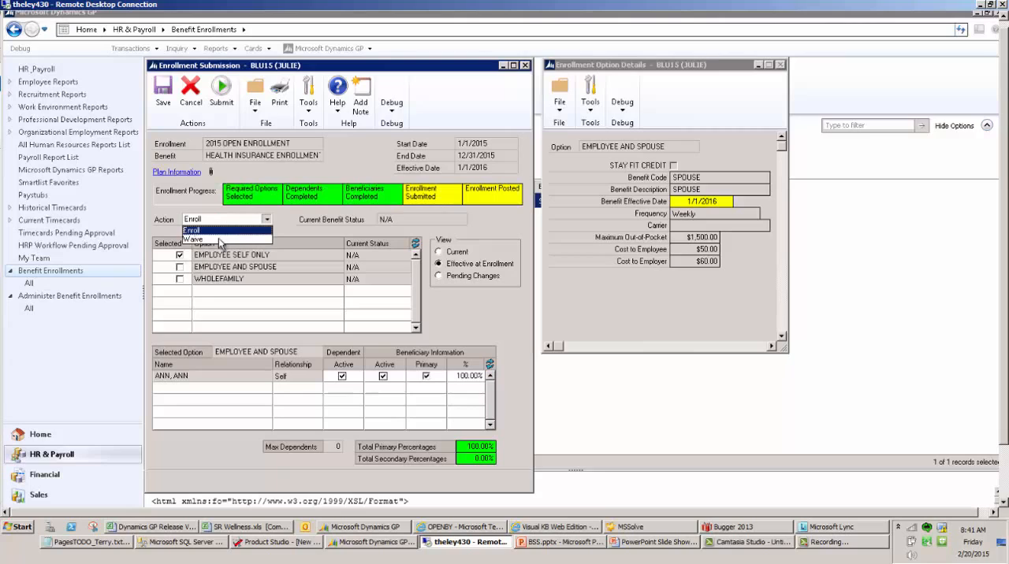
pyautogui.click(222, 229)
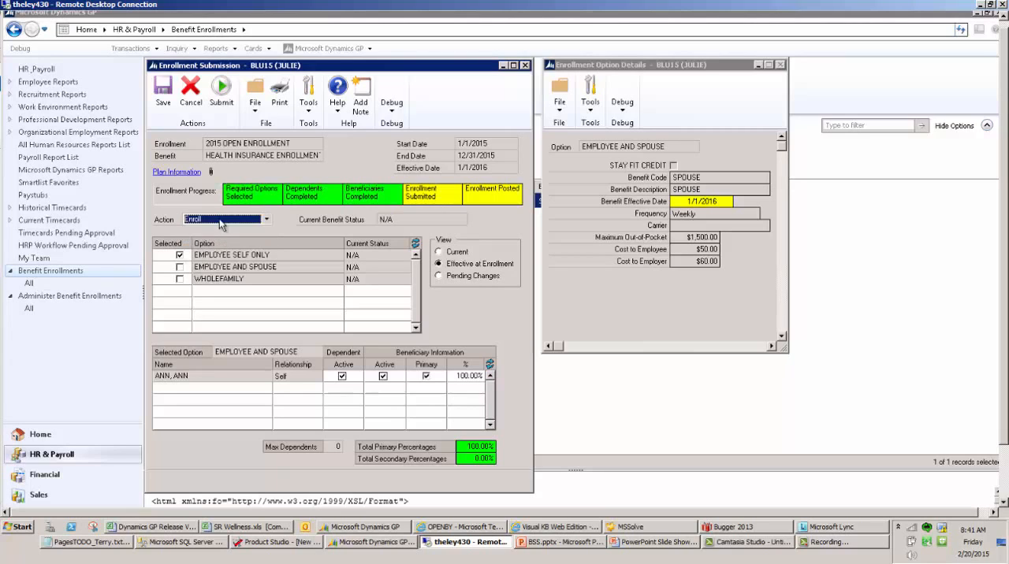
# View the health plan's information and its 9.0SP4_INSTALL_GUIDE_ENUS.PDF attachment, and close the PDF
pyautogui.click(169, 172)
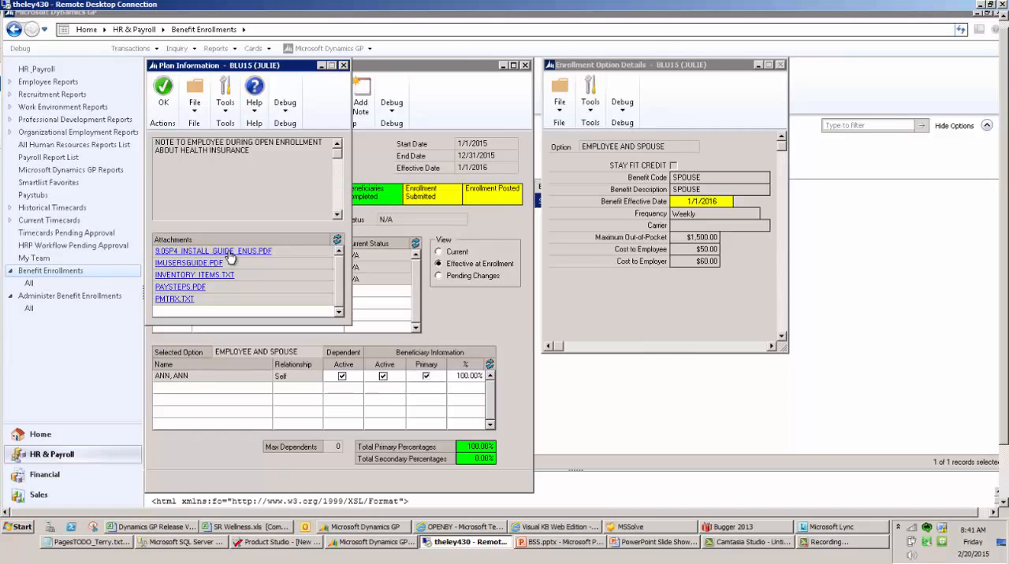
pyautogui.click(263, 253)
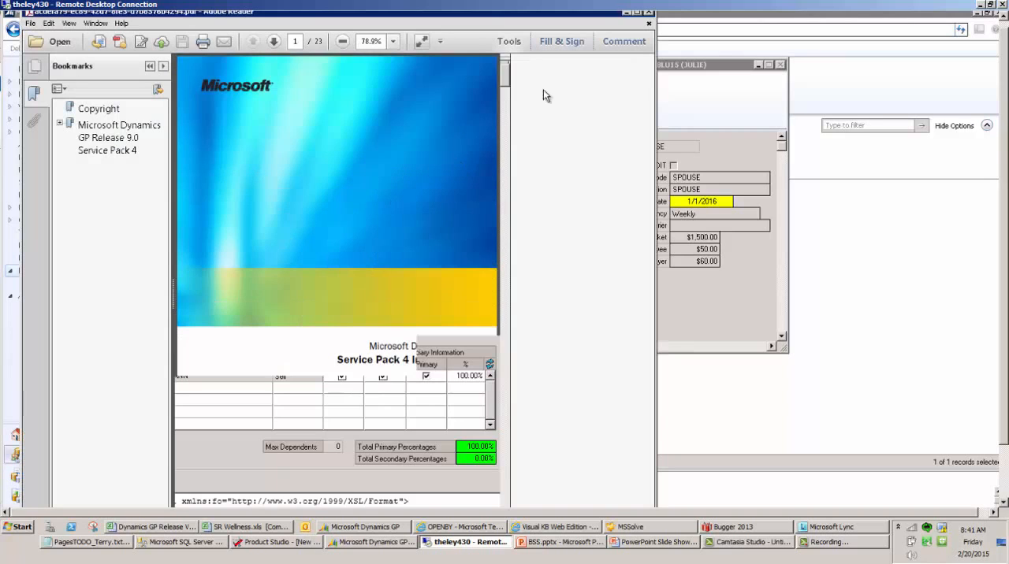
pyautogui.click(650, 13)
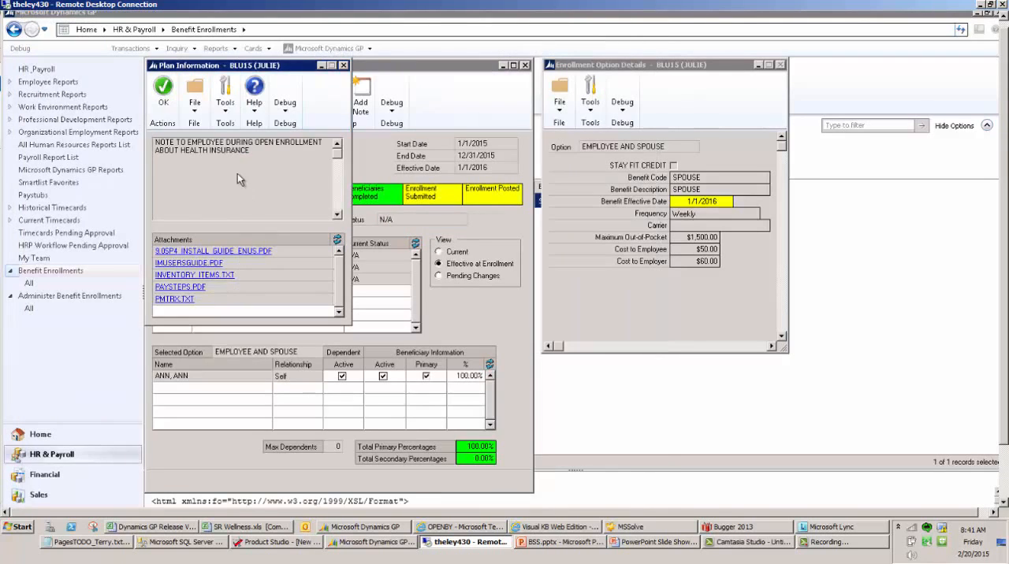
# Close the plan information, submit the health insurance enrollment with an electronic signature, and refresh the Benefit Enrollments list
pyautogui.click(343, 66)
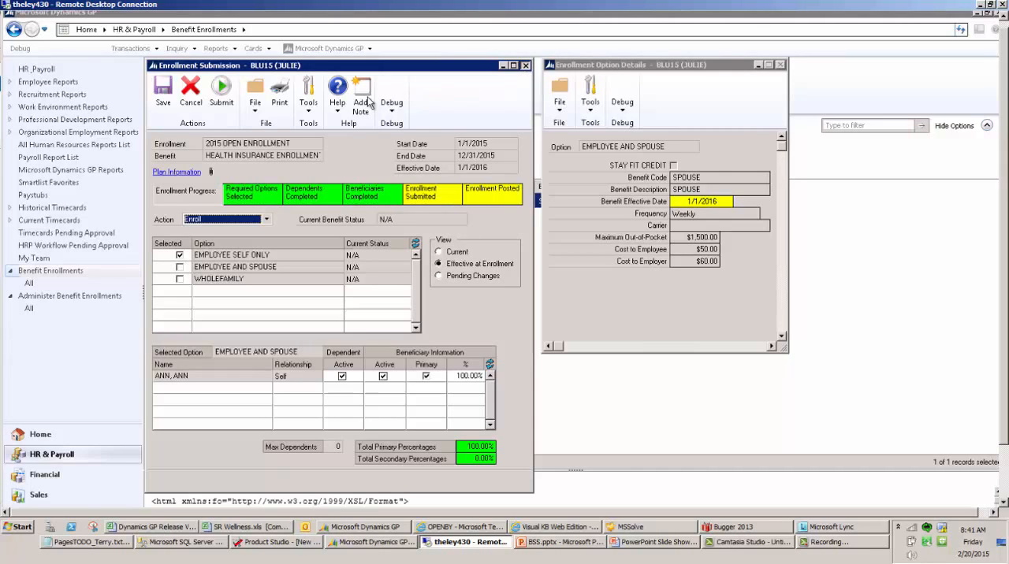
pyautogui.click(221, 88)
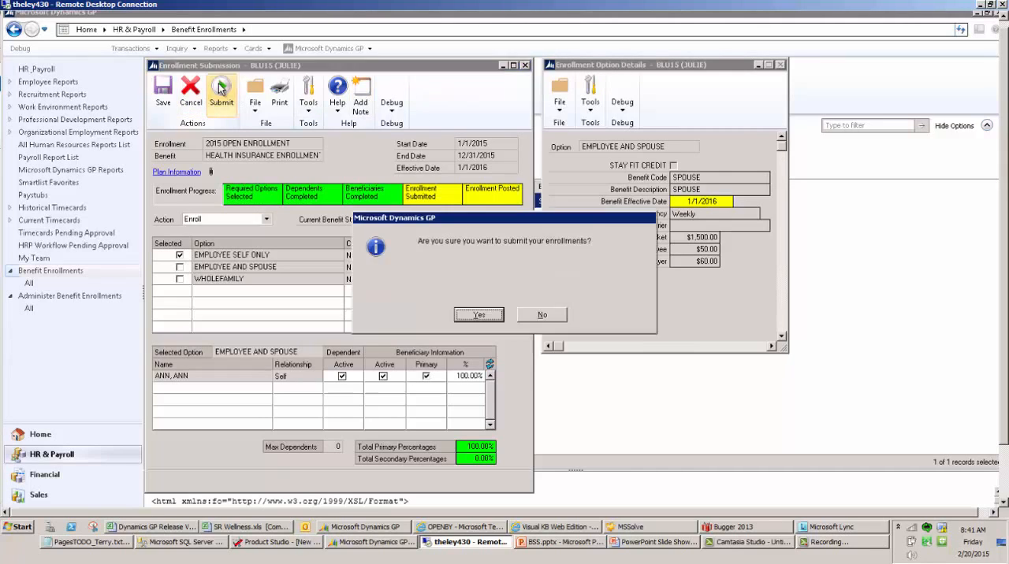
pyautogui.click(473, 317)
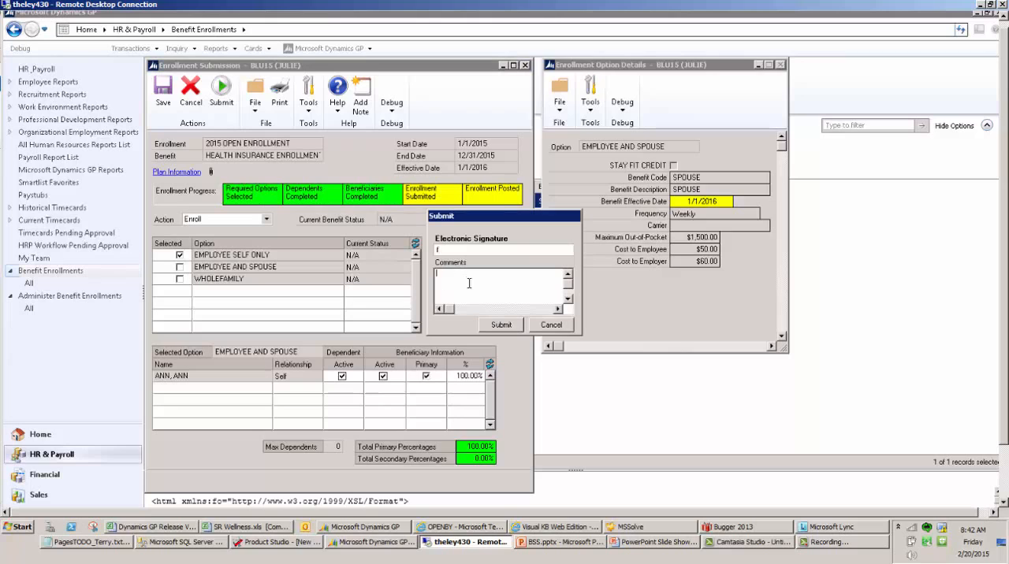
pyautogui.click(501, 325)
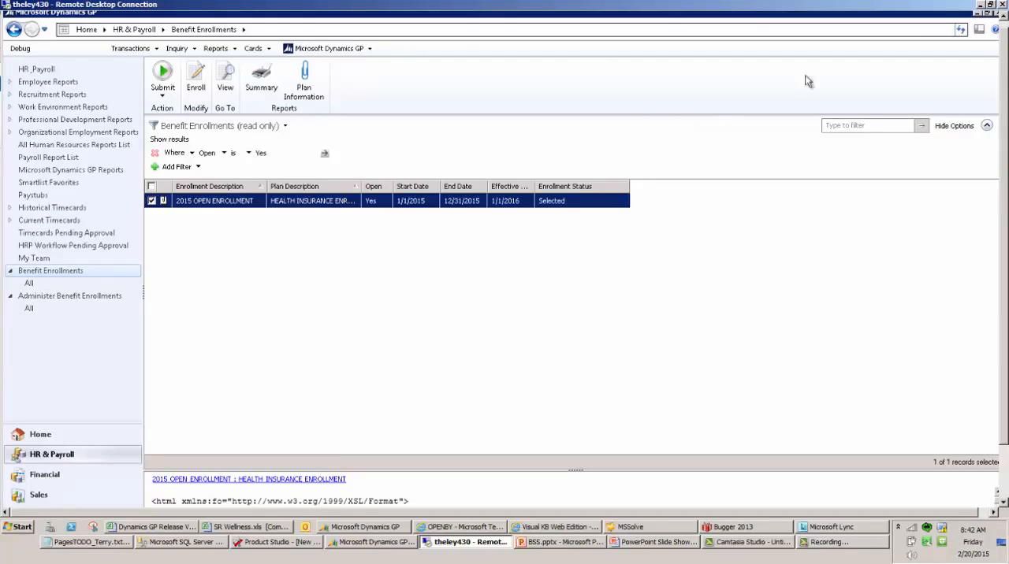
pyautogui.click(960, 31)
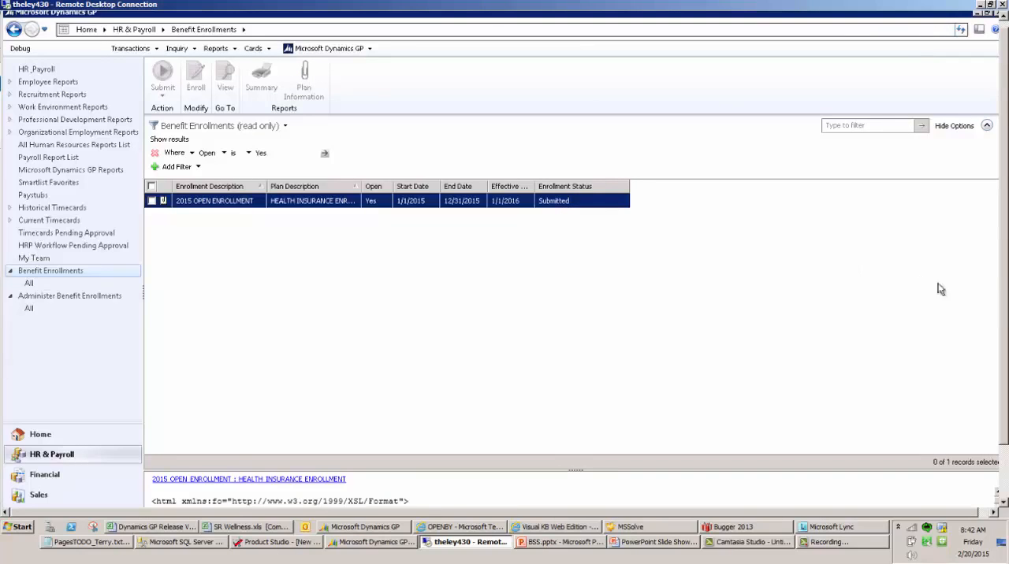
# Switch to the administrator's Dynamics GP session and open the All list under Administer Benefit Enrollments, enlarging the list area
pyautogui.moveTo(1004, 268); pyautogui.dragTo(1006, 297)
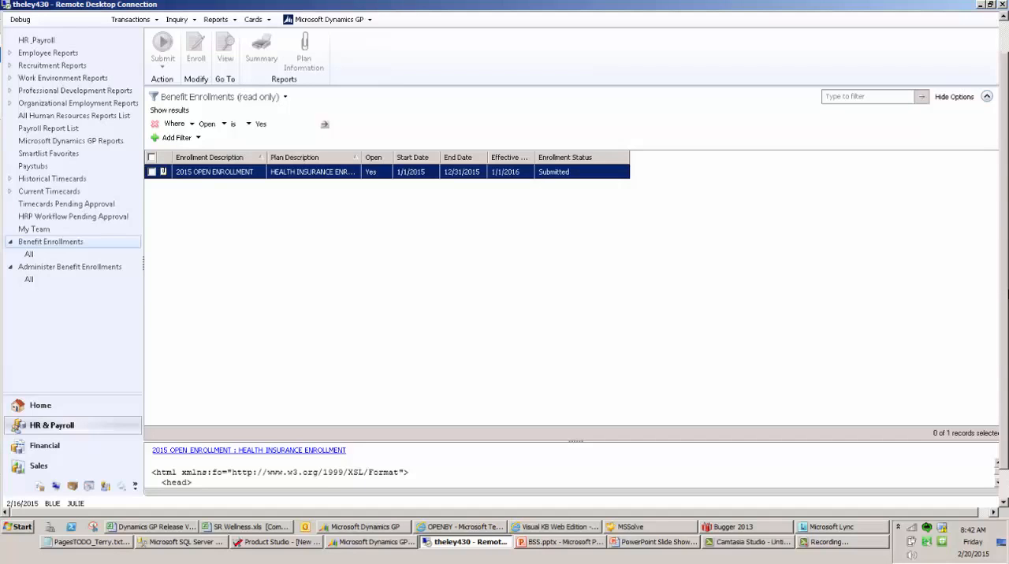
pyautogui.moveTo(1007, 294); pyautogui.dragTo(1007, 323)
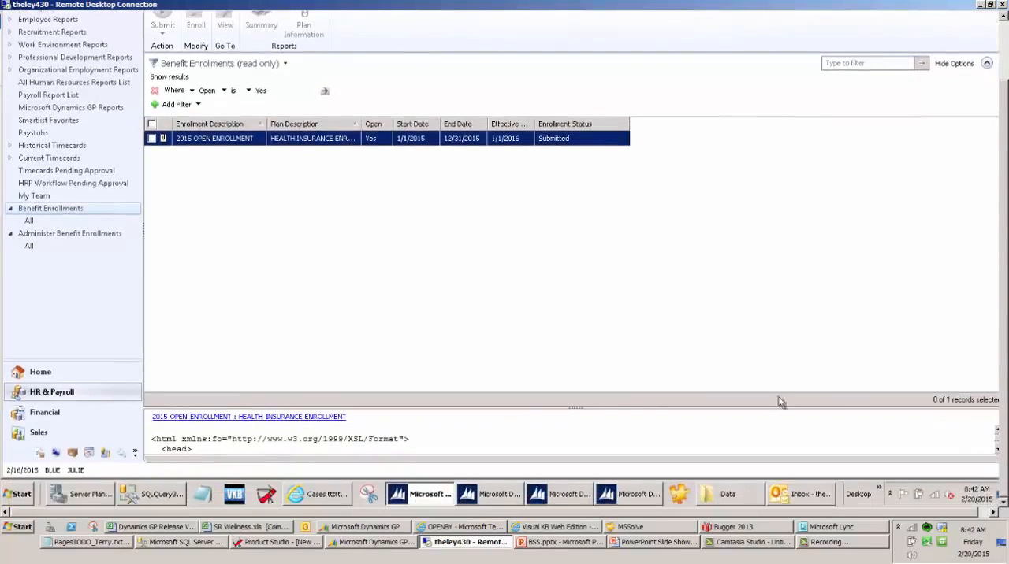
pyautogui.click(497, 500)
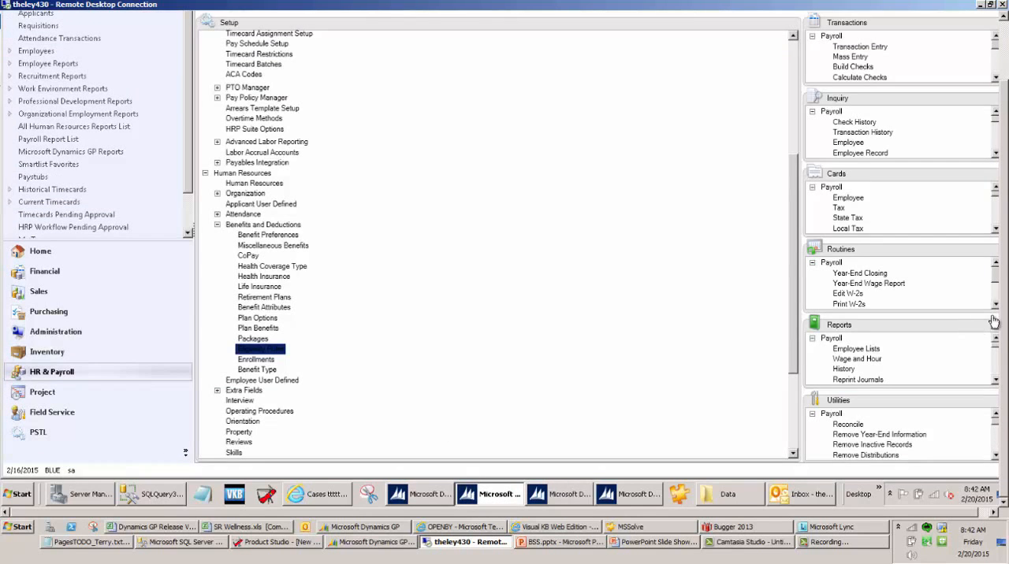
pyautogui.moveTo(1006, 324); pyautogui.dragTo(1005, 250)
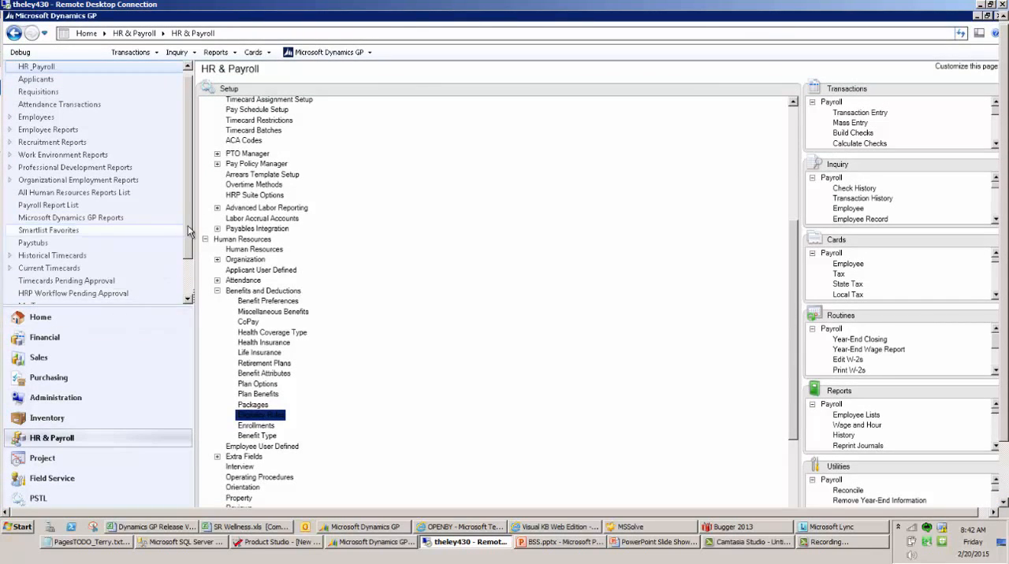
pyautogui.moveTo(188, 225); pyautogui.dragTo(192, 287)
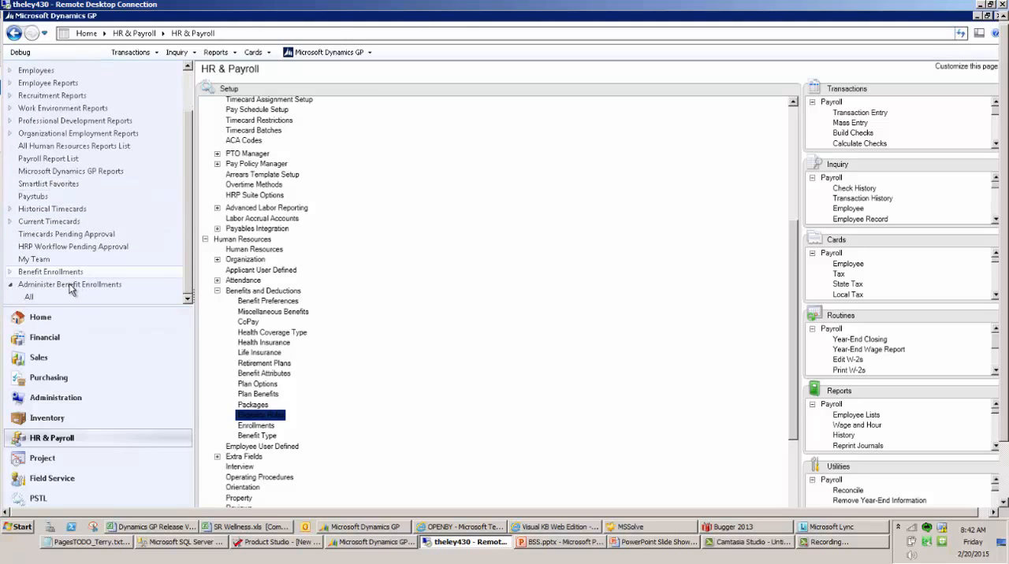
pyautogui.click(13, 272)
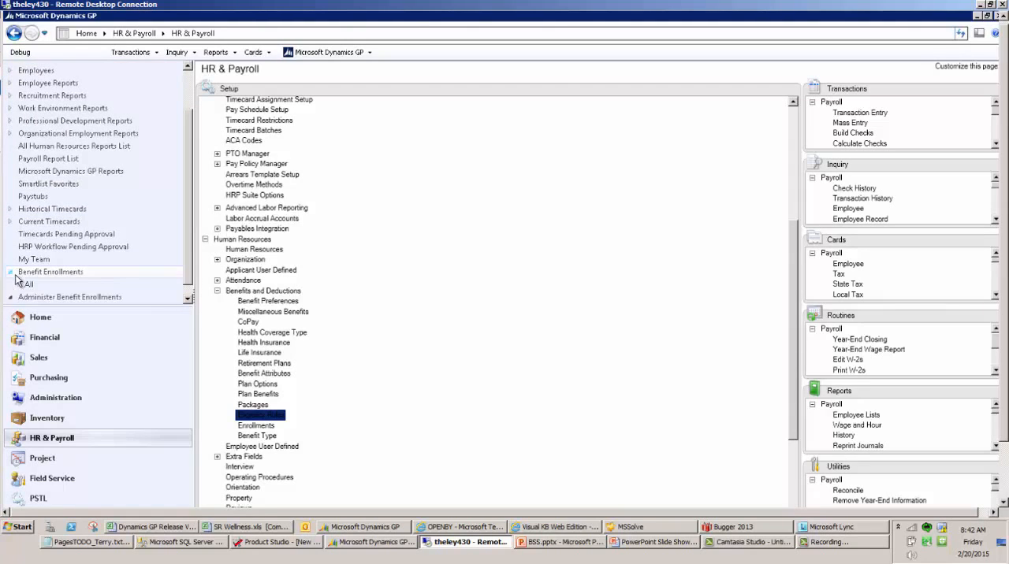
pyautogui.scroll(-1, 197, 281)
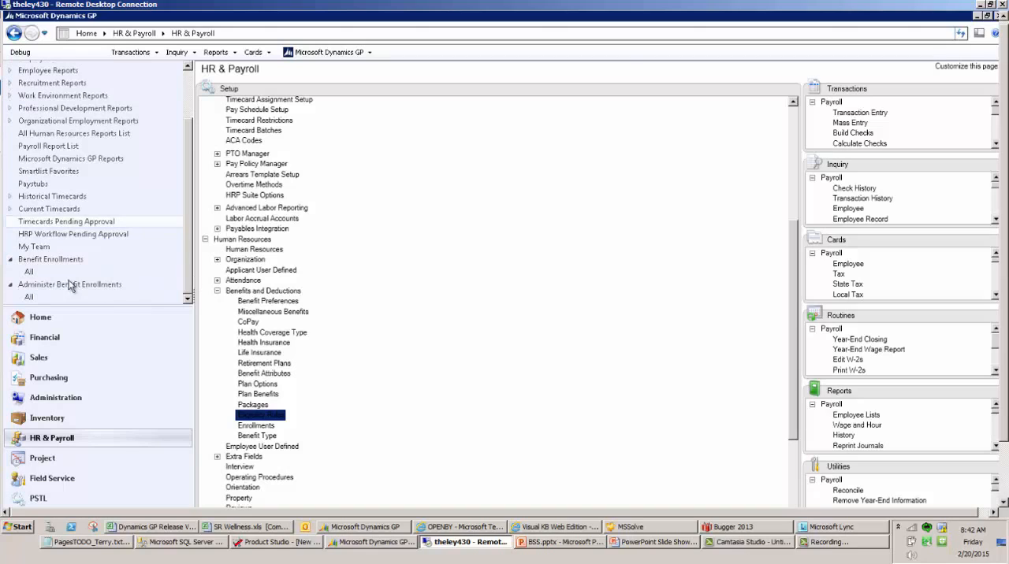
pyautogui.click(46, 300)
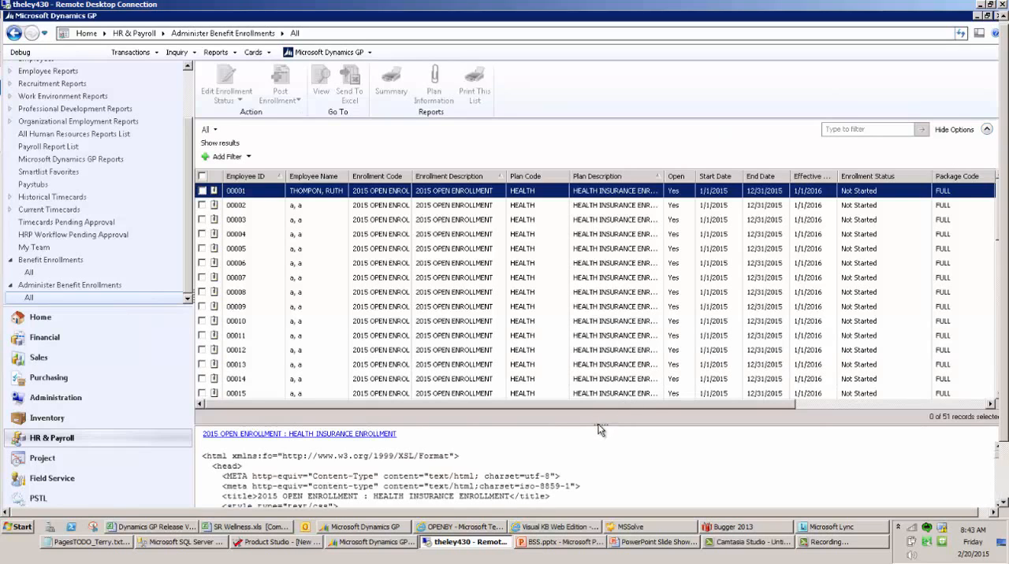
pyautogui.moveTo(599, 430); pyautogui.dragTo(600, 496)
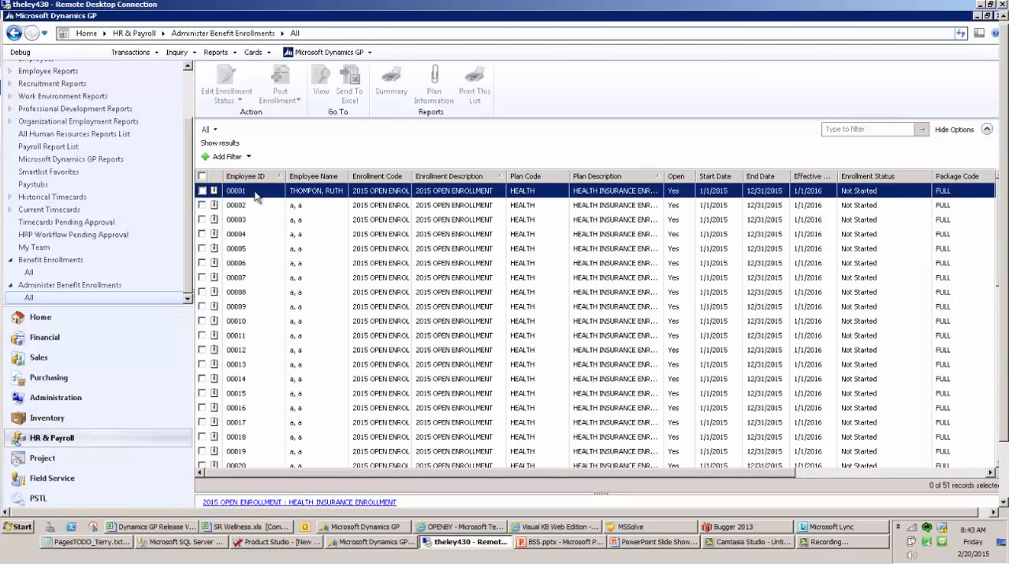
# Sort the Administer Benefit Enrollments list by enrollment status and examine the employees' statuses and package columns
pyautogui.click(404, 234)
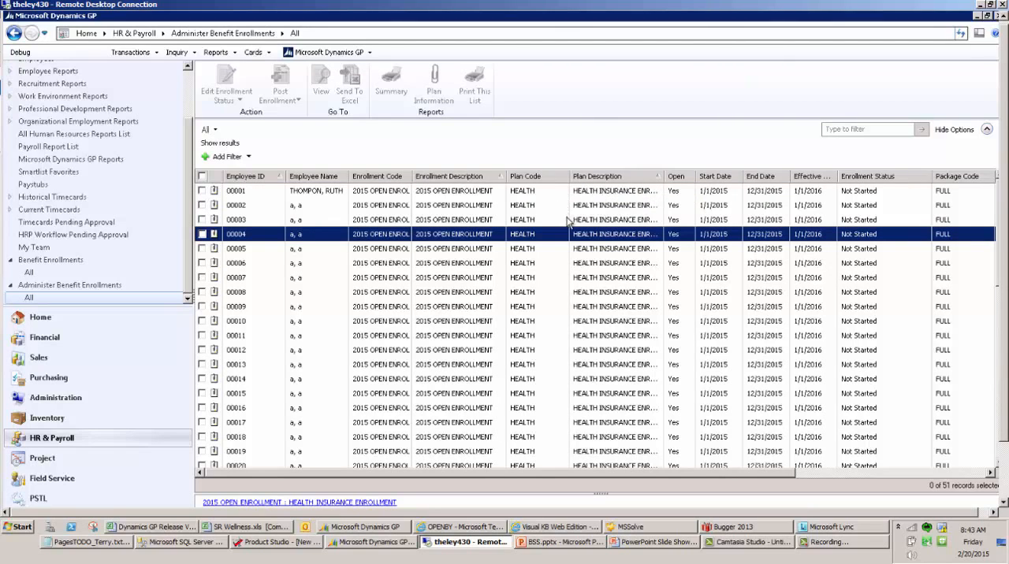
pyautogui.click(590, 192)
pyautogui.moveTo(581, 474); pyautogui.dragTo(783, 471)
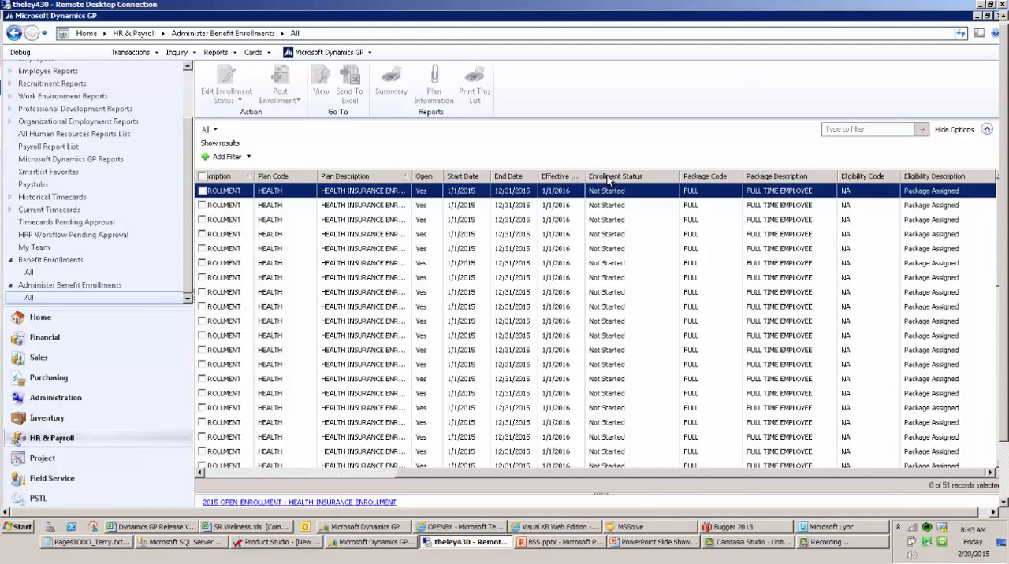
pyautogui.hscroll(-5, 610, 182)
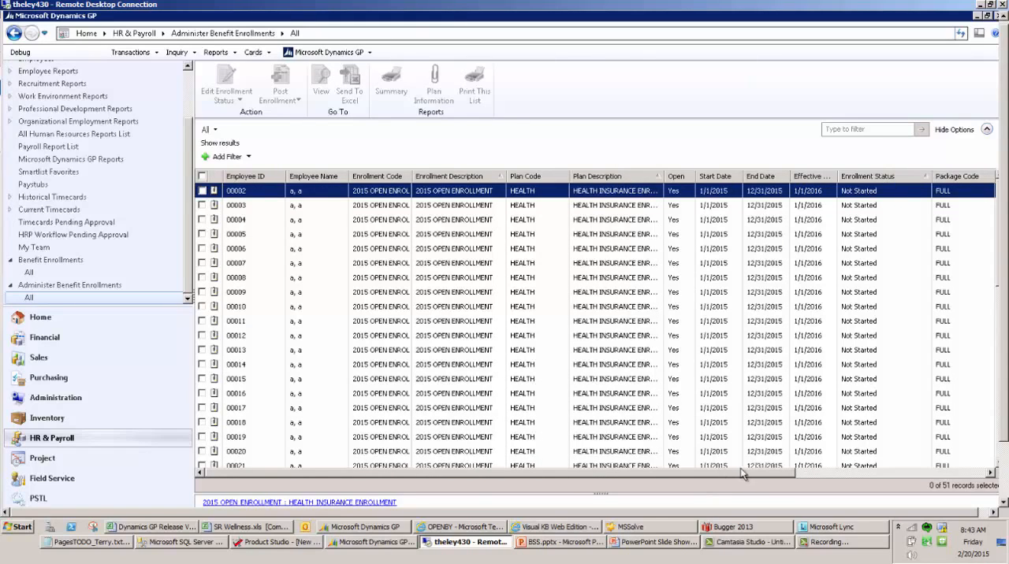
pyautogui.click(788, 466)
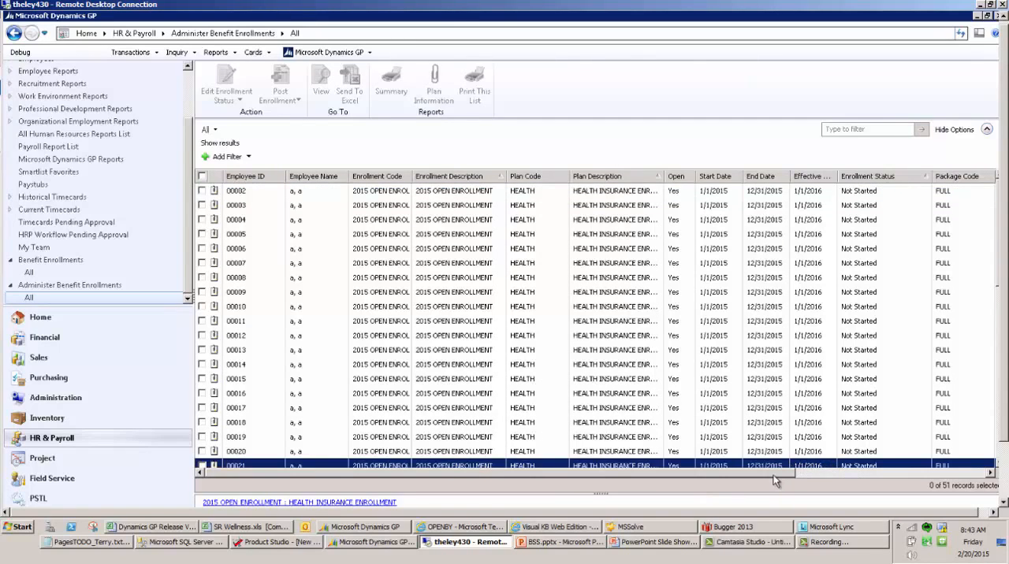
pyautogui.moveTo(777, 475); pyautogui.dragTo(848, 476)
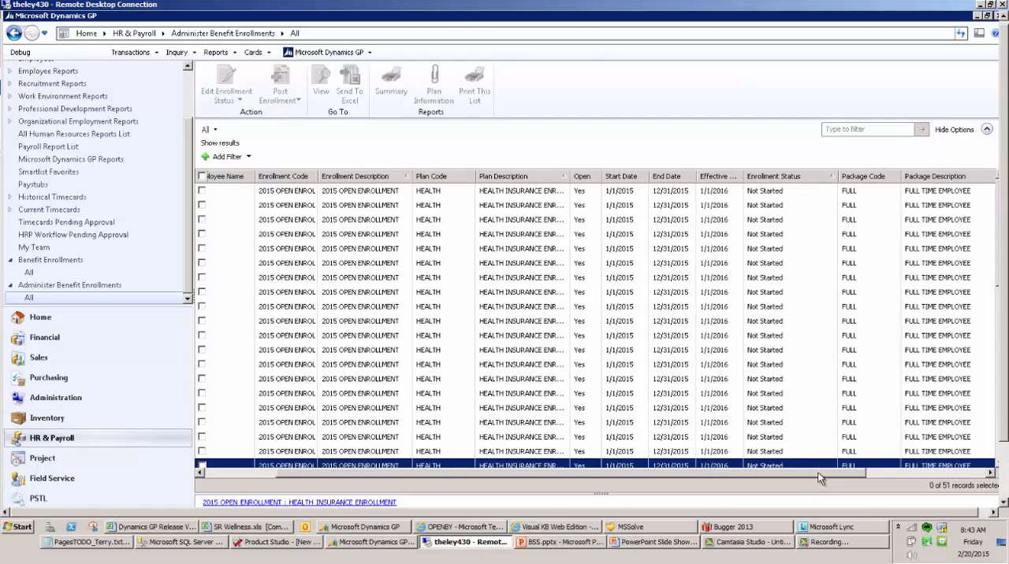
pyautogui.moveTo(819, 479); pyautogui.dragTo(844, 477)
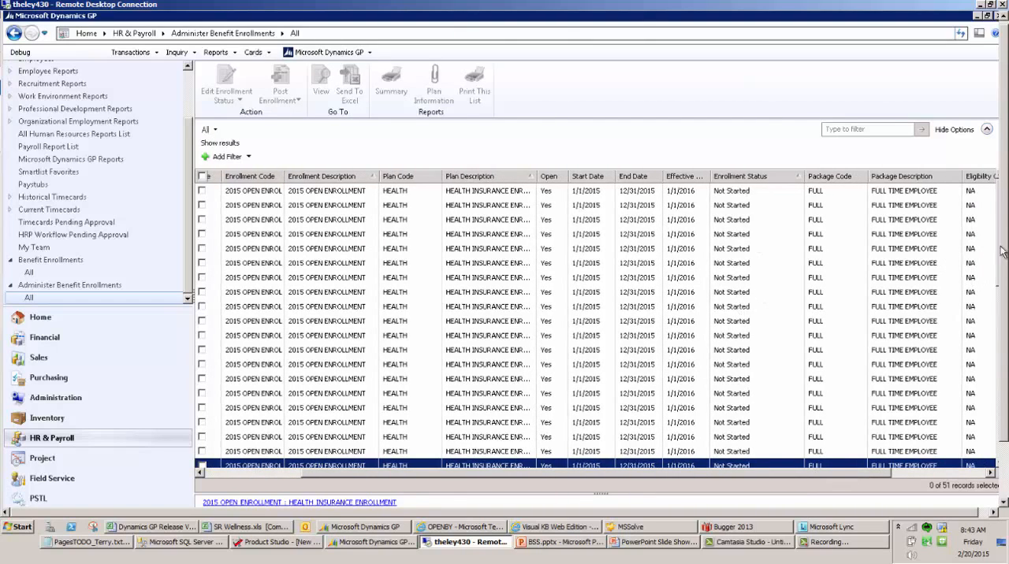
pyautogui.moveTo(1002, 251); pyautogui.dragTo(1005, 440)
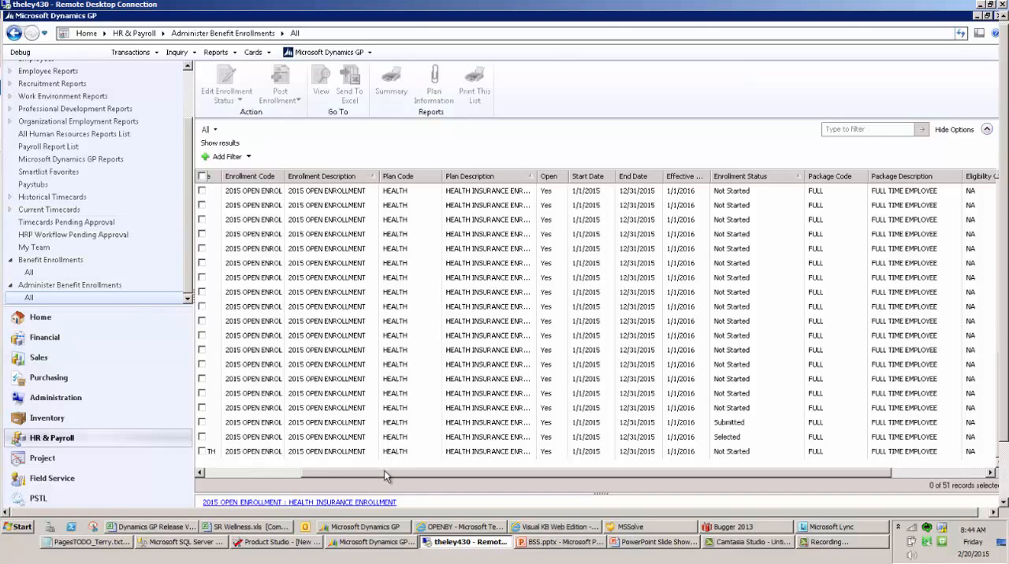
pyautogui.moveTo(386, 475); pyautogui.dragTo(216, 473)
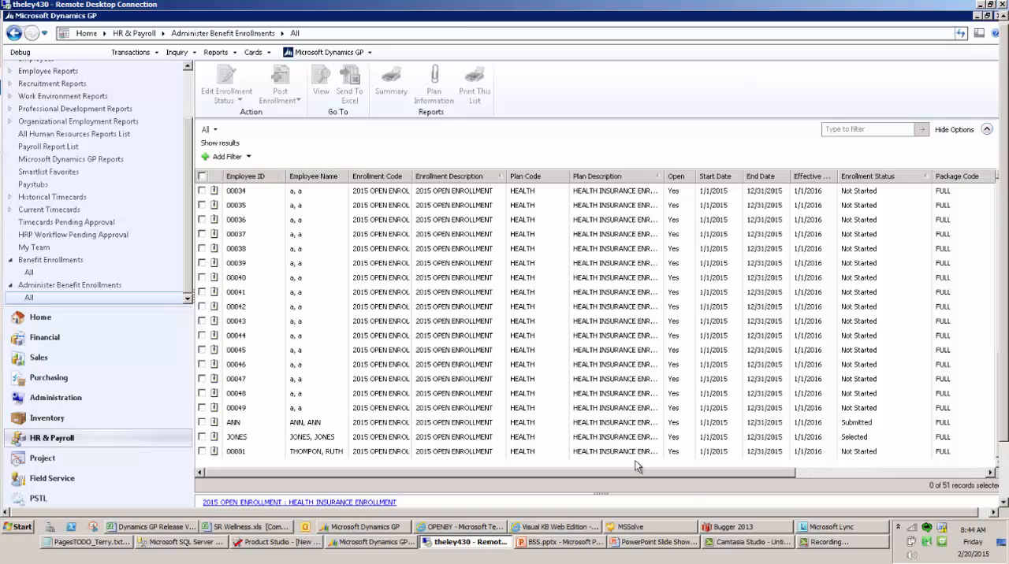
# Select the submitted employee enrollment and view the Edit Enrollment Status choices and the Post Enrollment confirmation without posting
pyautogui.click(843, 424)
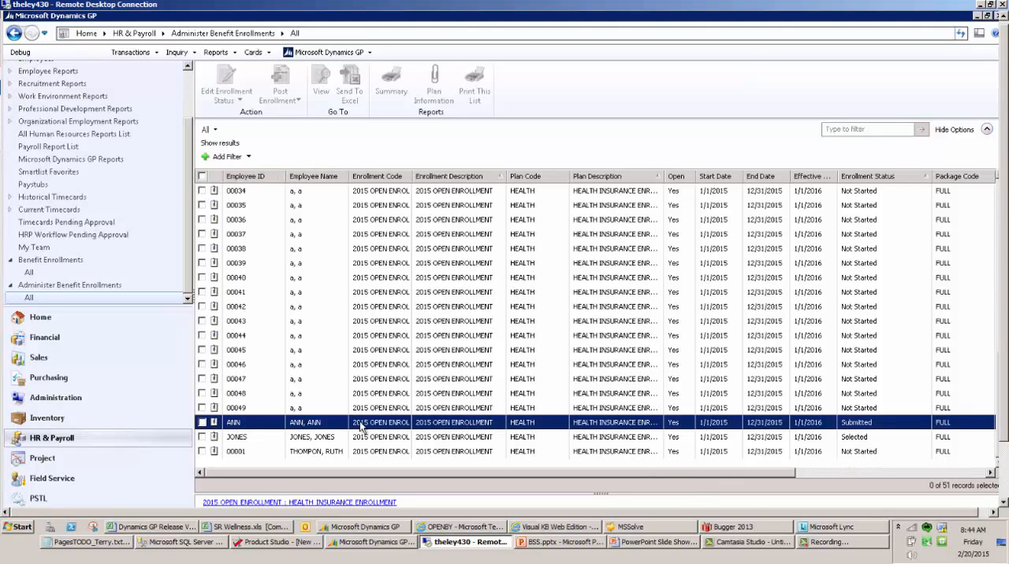
pyautogui.click(202, 424)
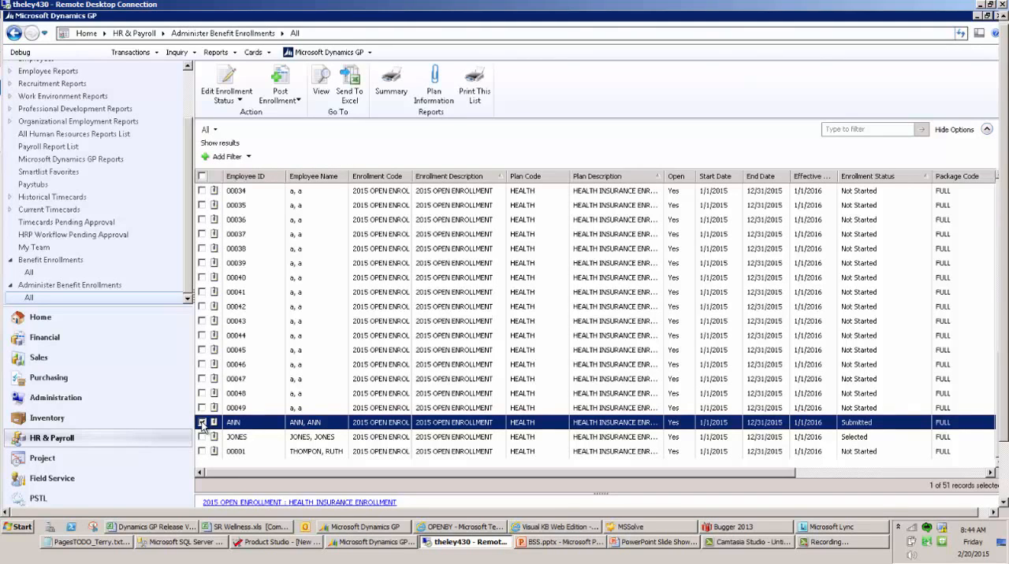
pyautogui.click(234, 91)
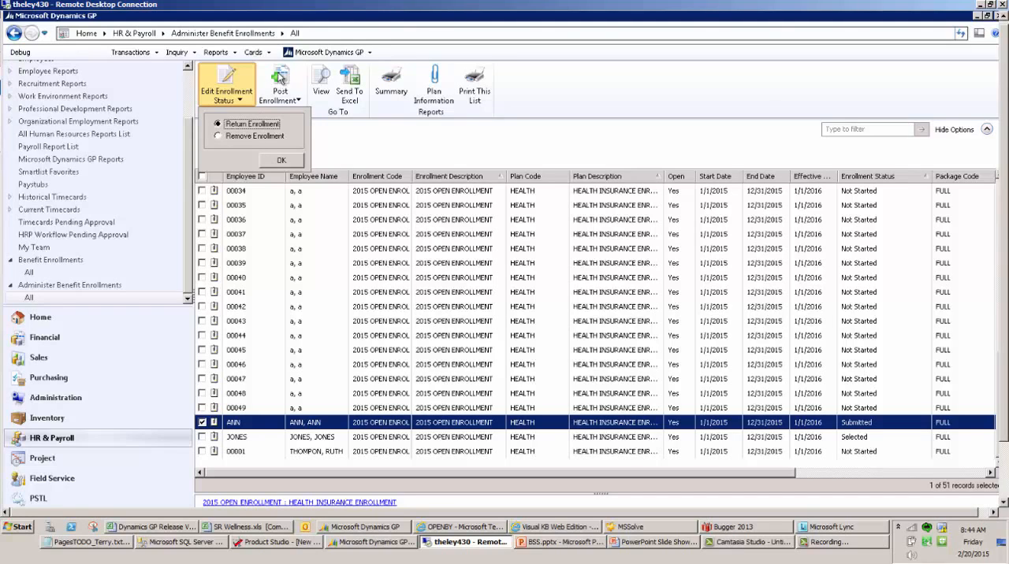
pyautogui.click(281, 77)
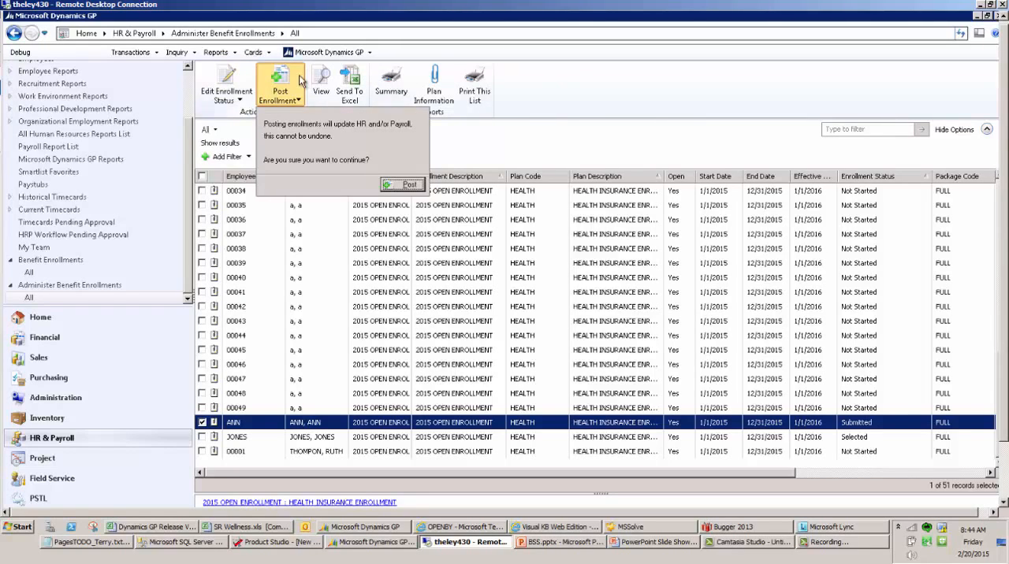
pyautogui.click(422, 51)
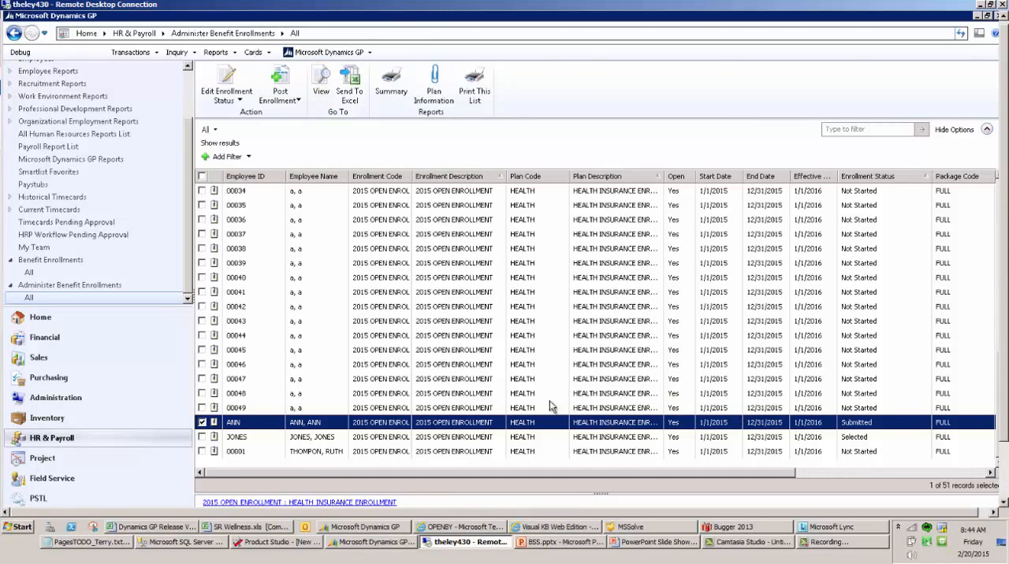
# Send the selected enrollment record to Excel, view the workbook, and close it without saving
pyautogui.click(358, 96)
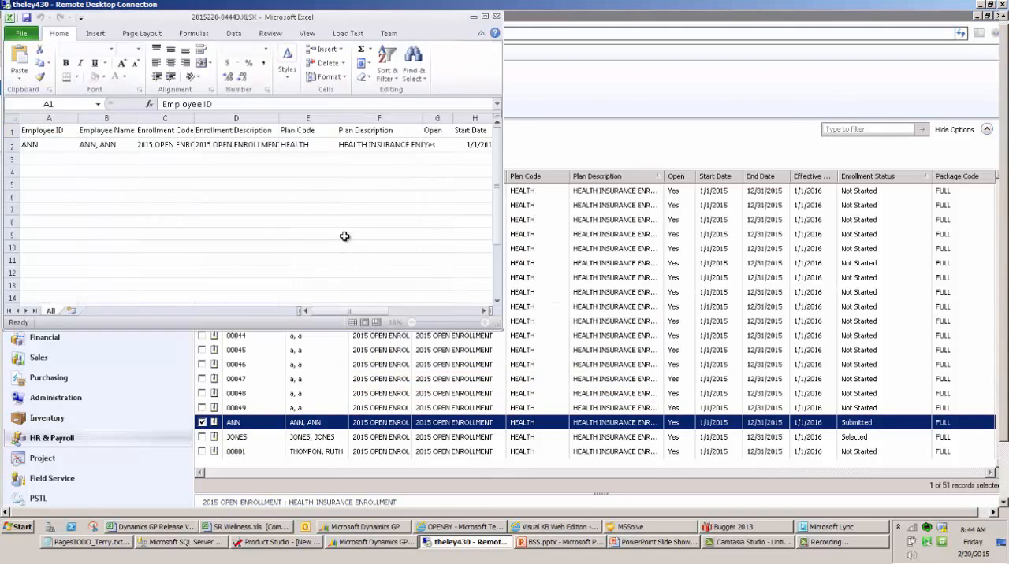
pyautogui.click(497, 18)
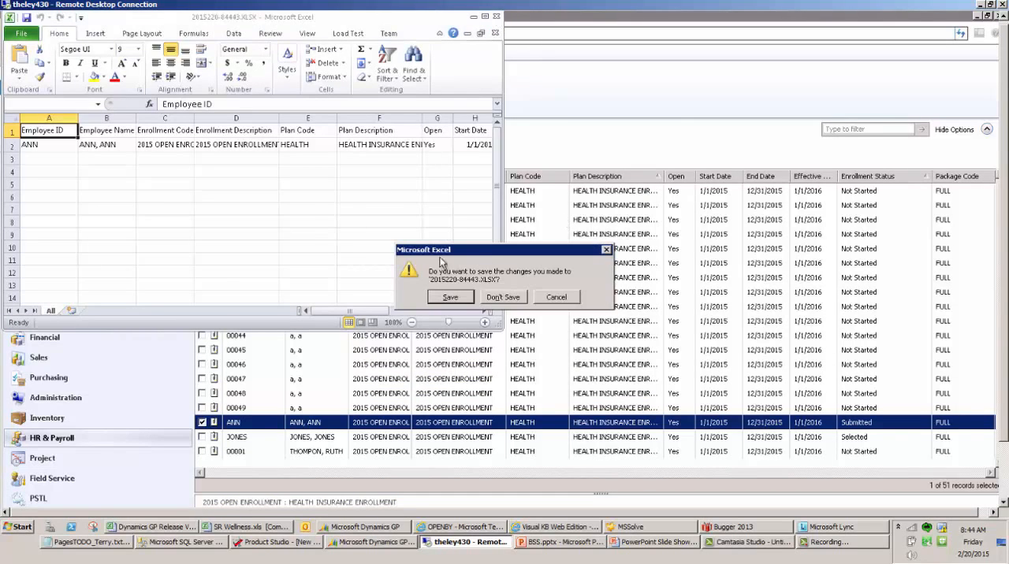
pyautogui.click(515, 296)
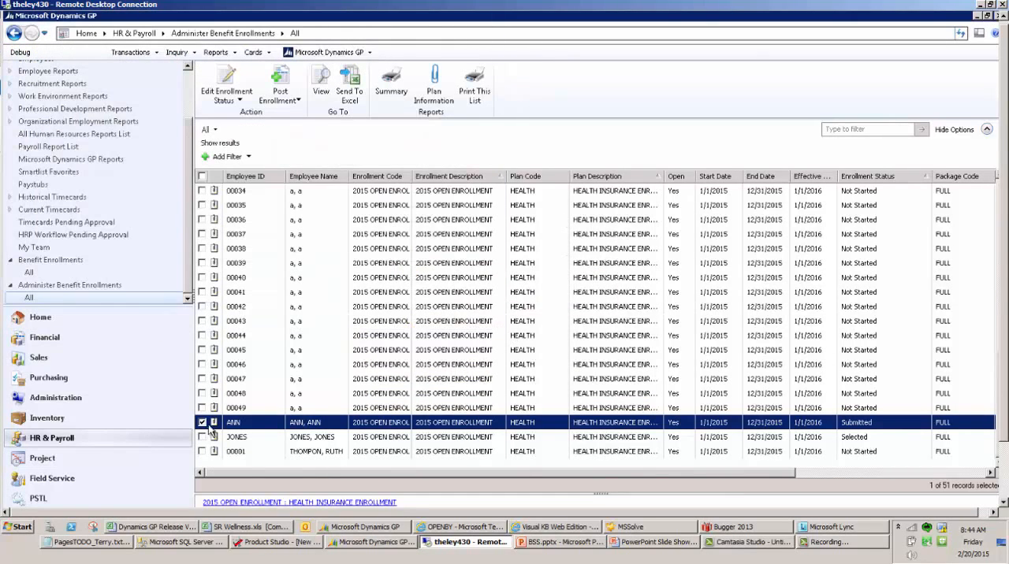